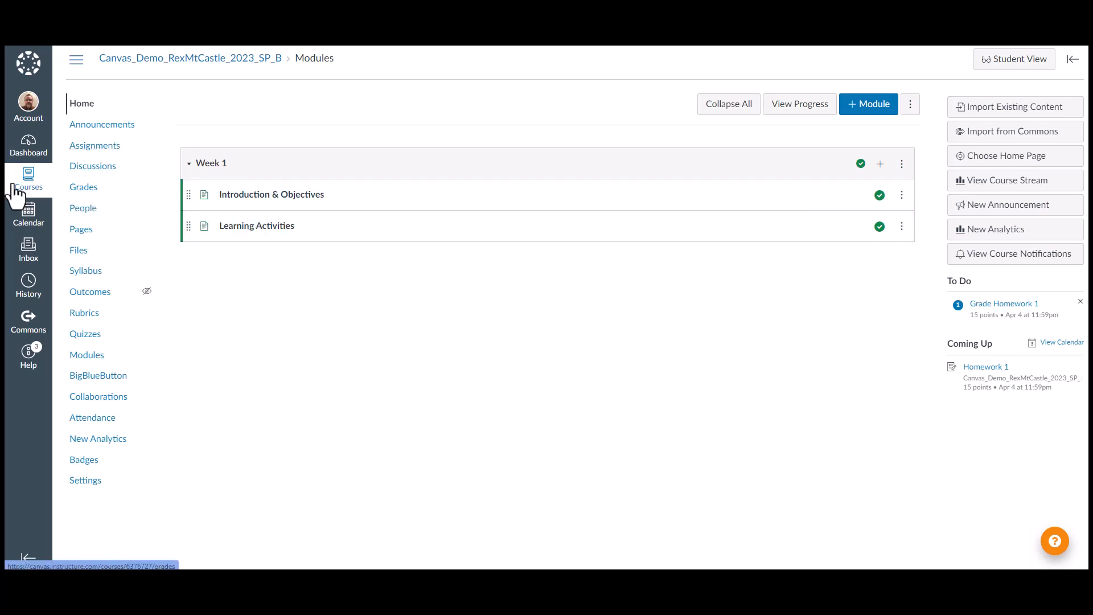
Open the course gradebook's settings and review the Late Policies, Grade Posting Policy and Advanced tabs
left_click(86, 190)
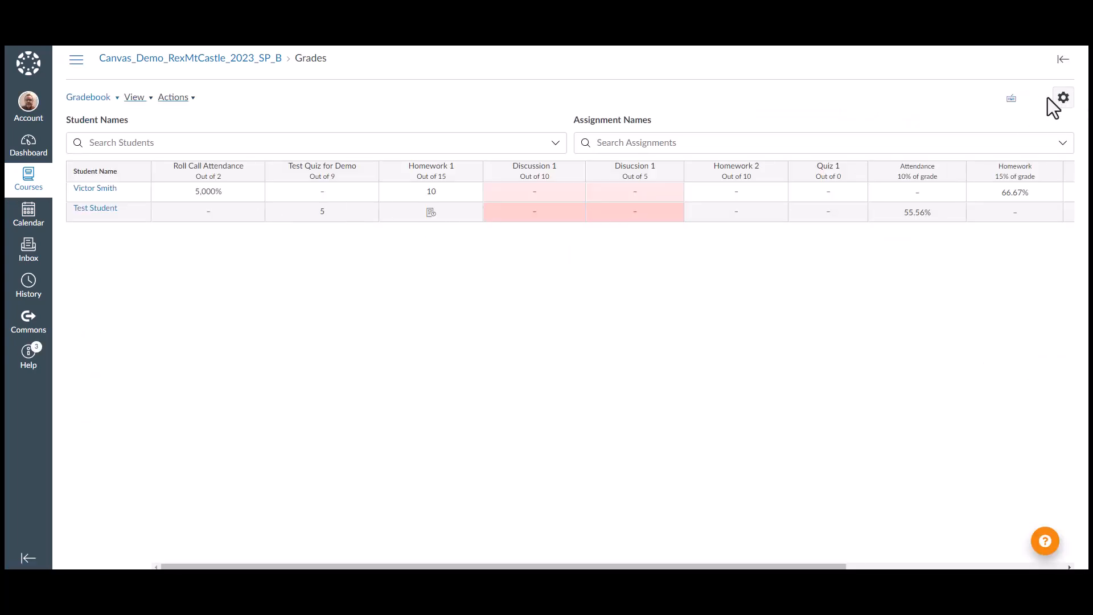
left_click(1062, 99)
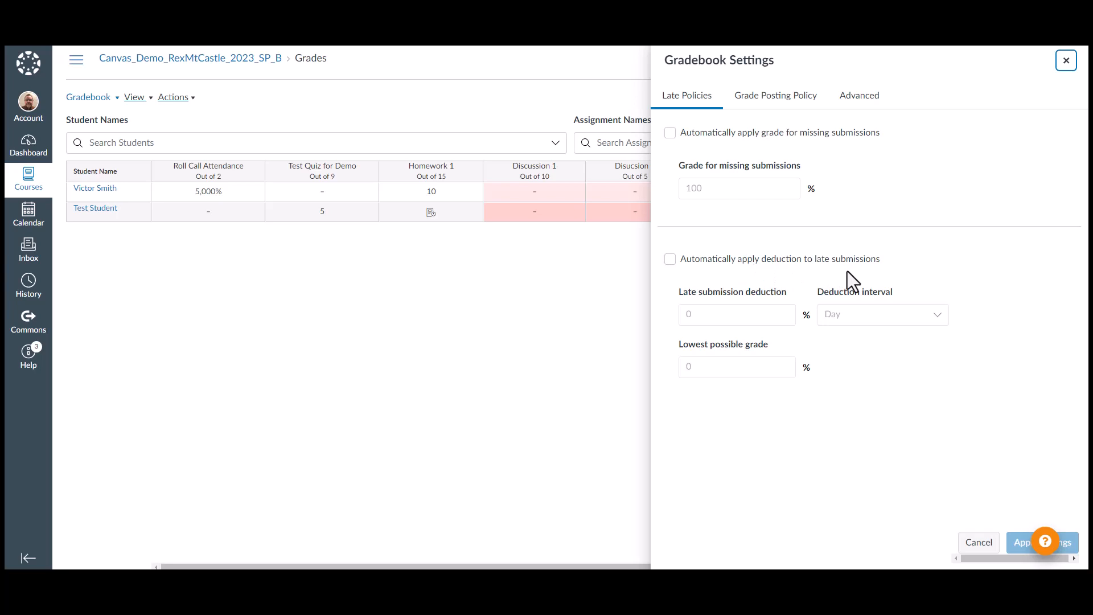
left_click(785, 102)
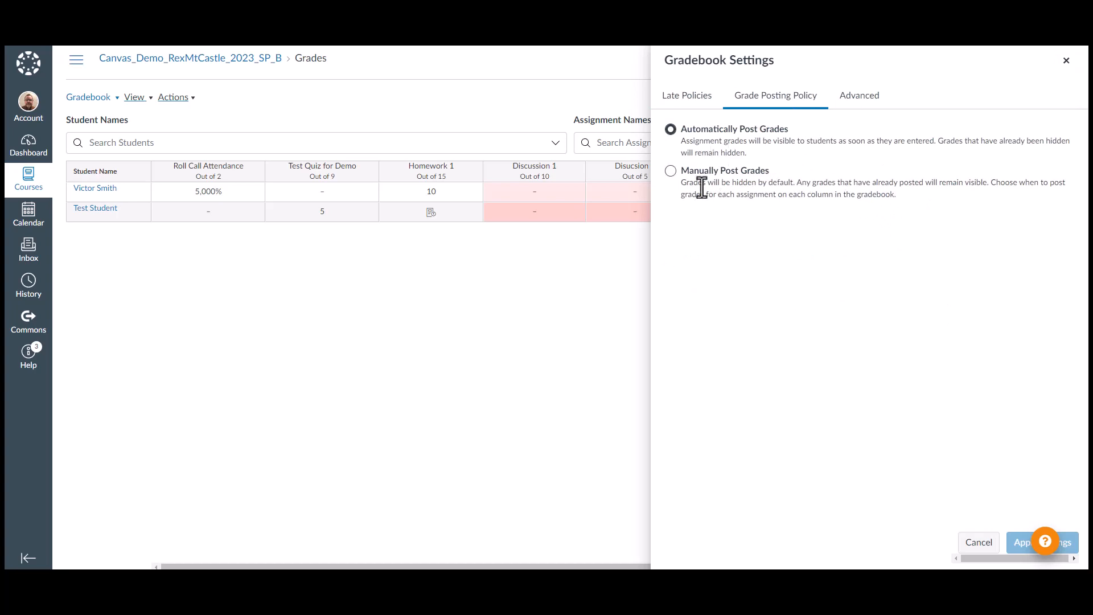
left_click(857, 102)
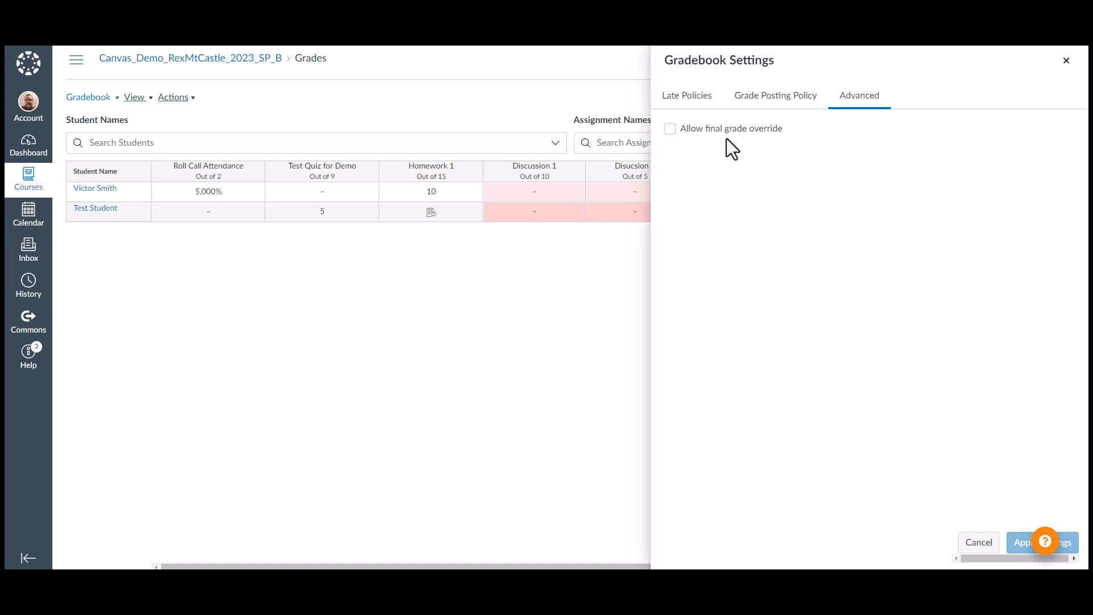
Enable and then clear the final grade override option, closing the gradebook settings without applying
left_click(669, 129)
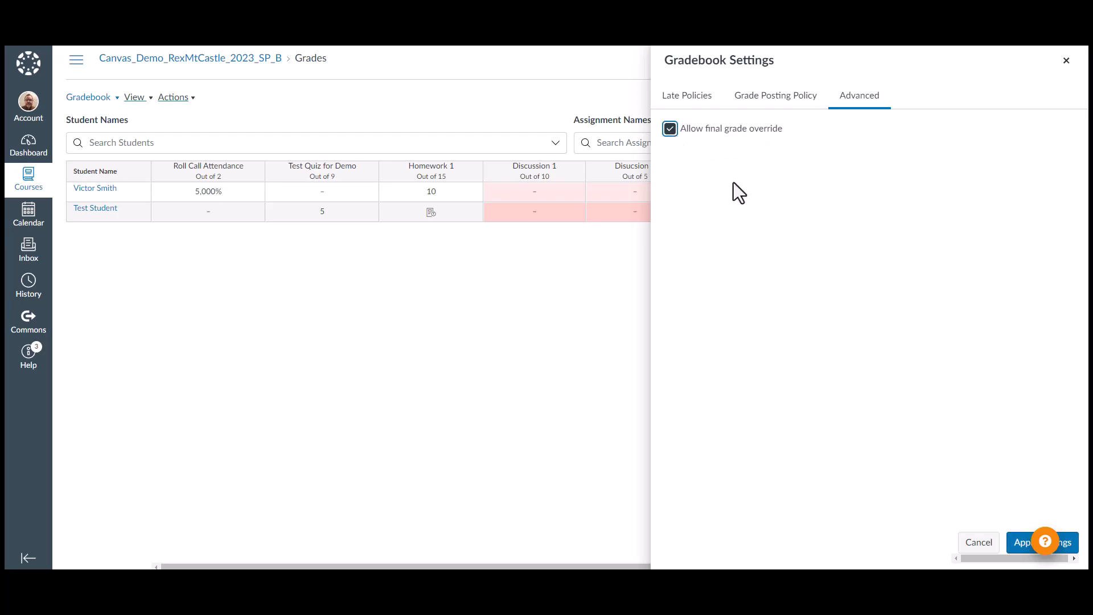
scroll(851, 270, "down", 1)
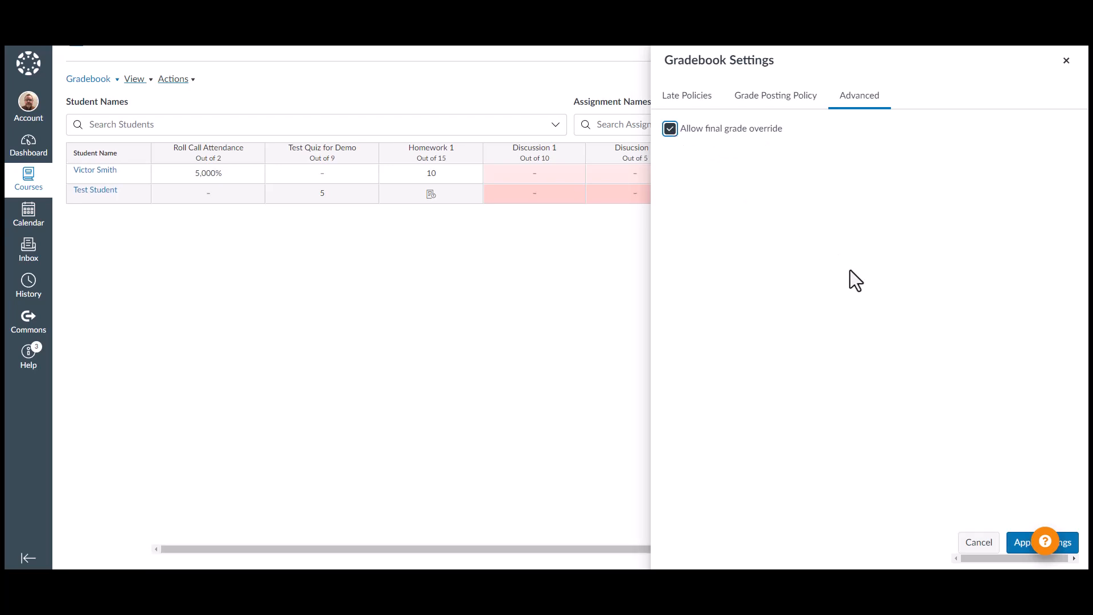
left_click(670, 129)
left_click_drag(1040, 540, 1040, 581)
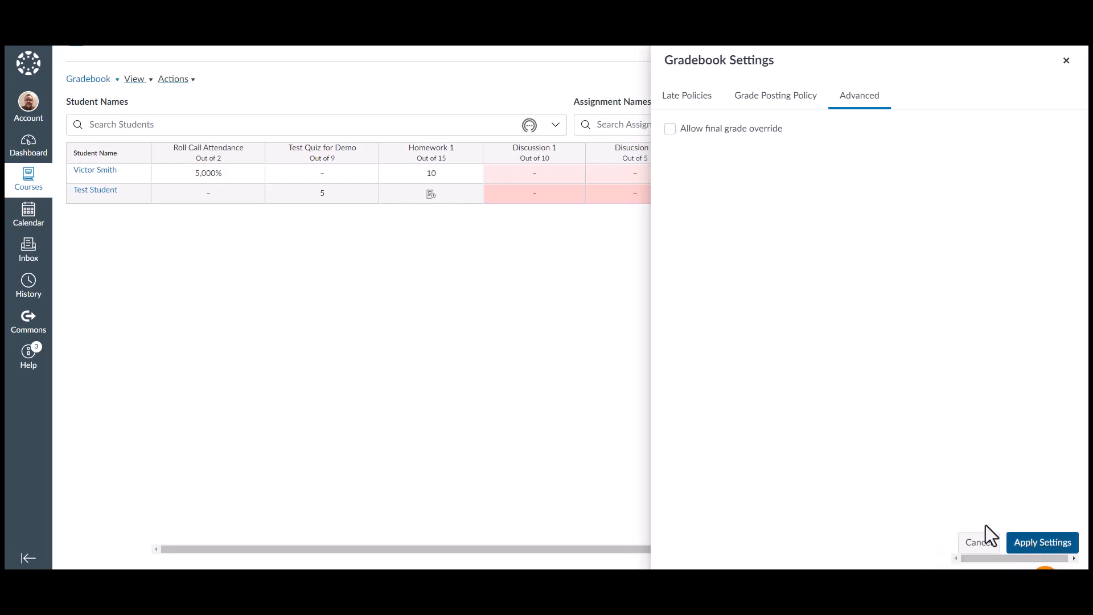
left_click(1066, 60)
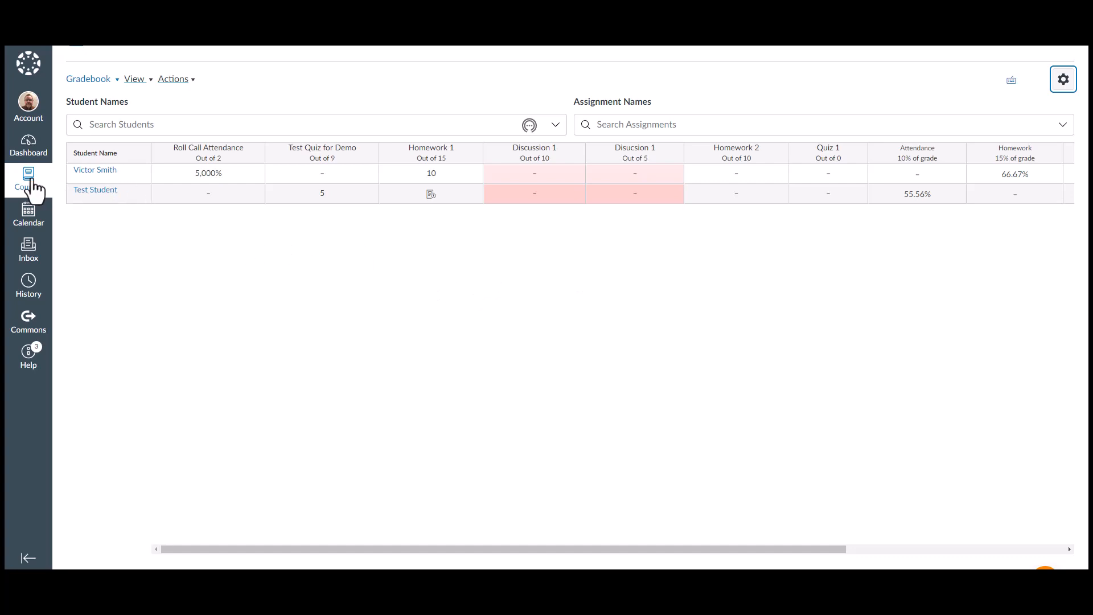
Return to the course and open the Assignments page to review the assignment groups
scroll(192, 159, "up", 1)
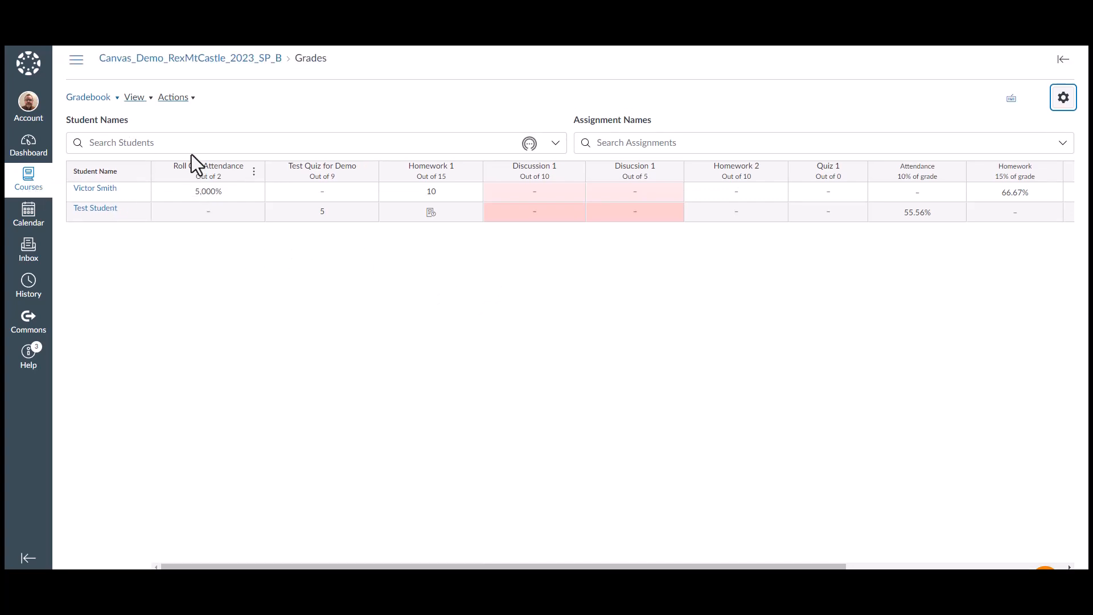
left_click(155, 59)
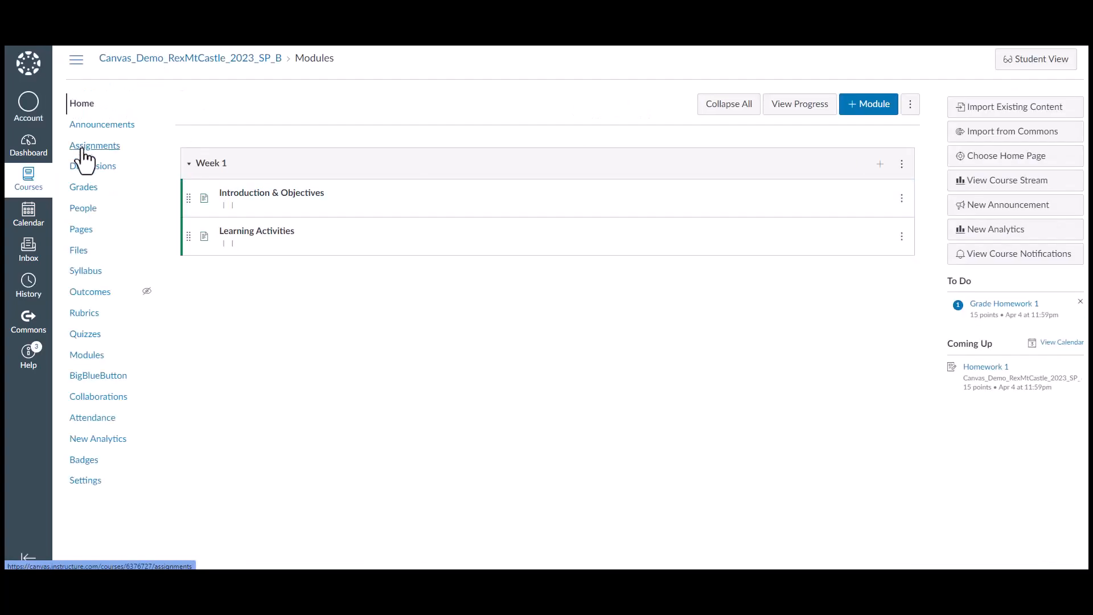
left_click(84, 148)
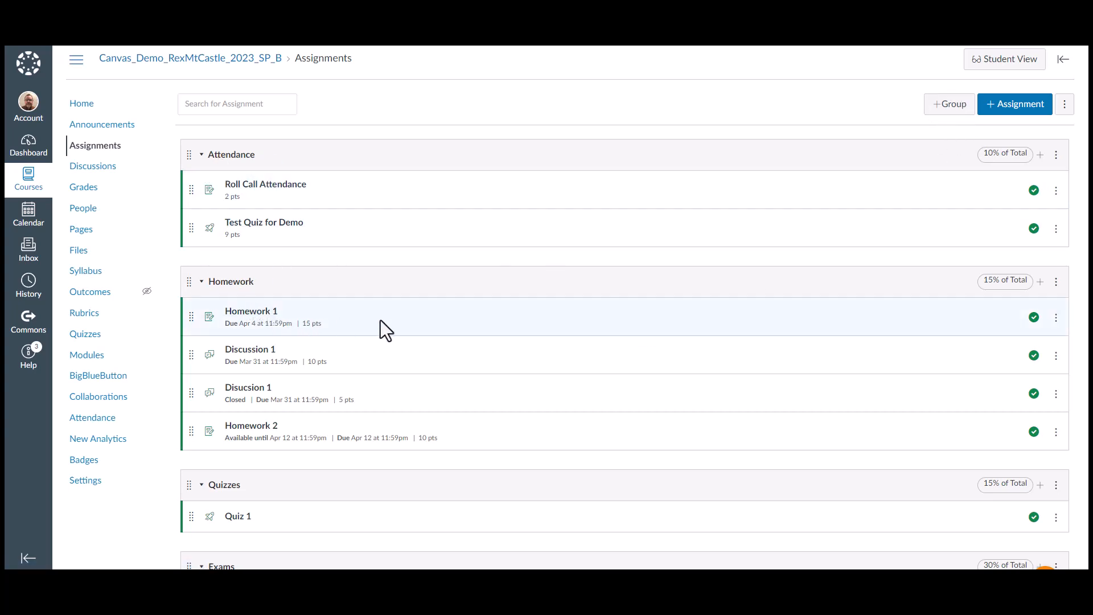
scroll(503, 307, "down", 3)
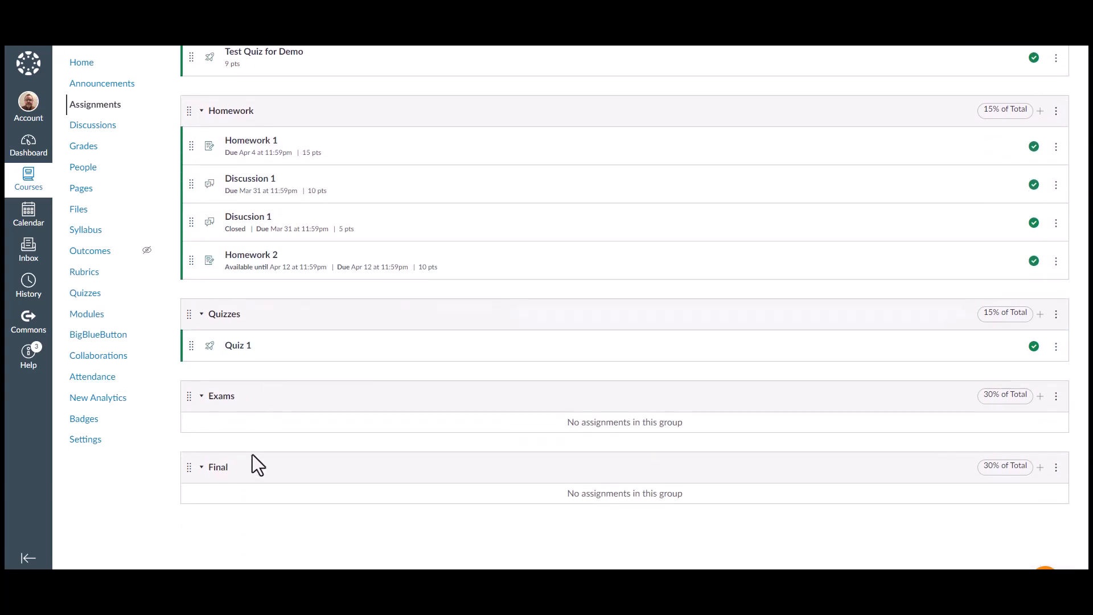
scroll(446, 383, "up", 3)
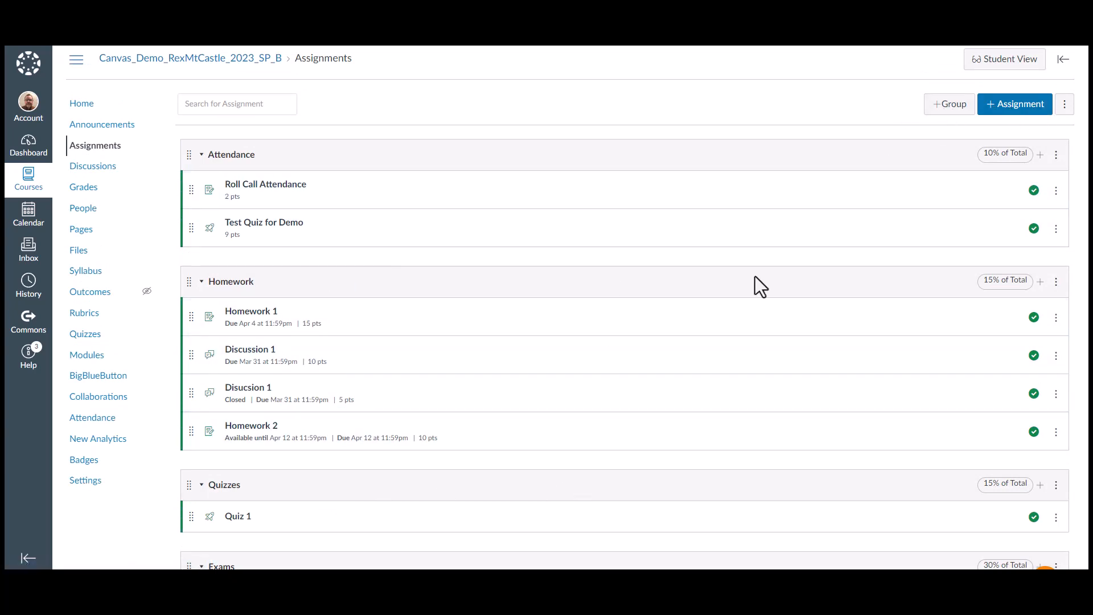
Open the Homework group's edit dialog and cancel it without changes
left_click(238, 286)
left_click(235, 283)
left_click(1056, 283)
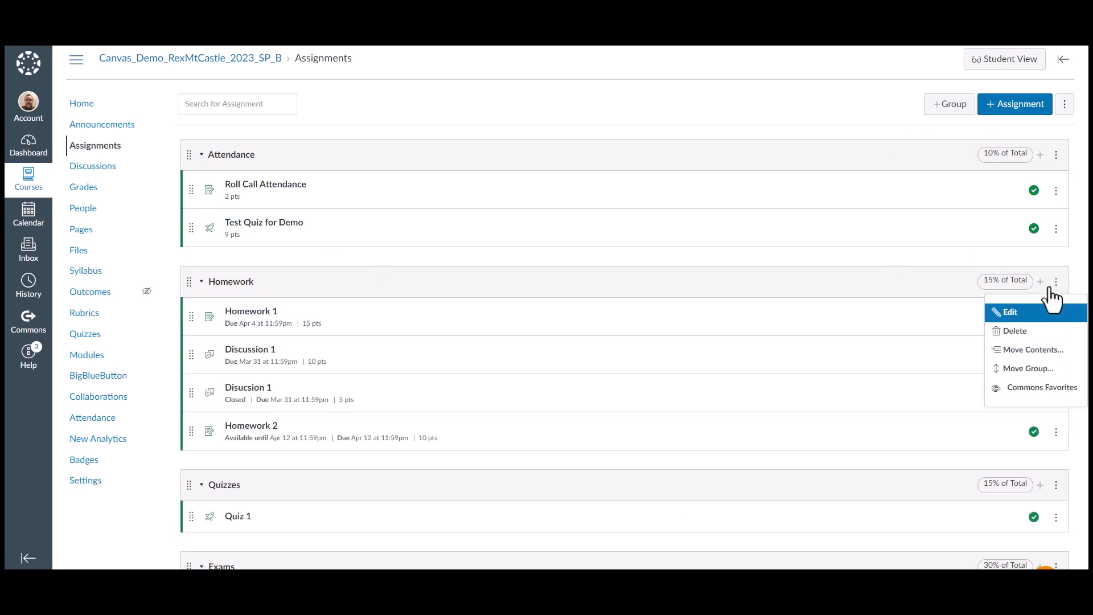
left_click(1000, 313)
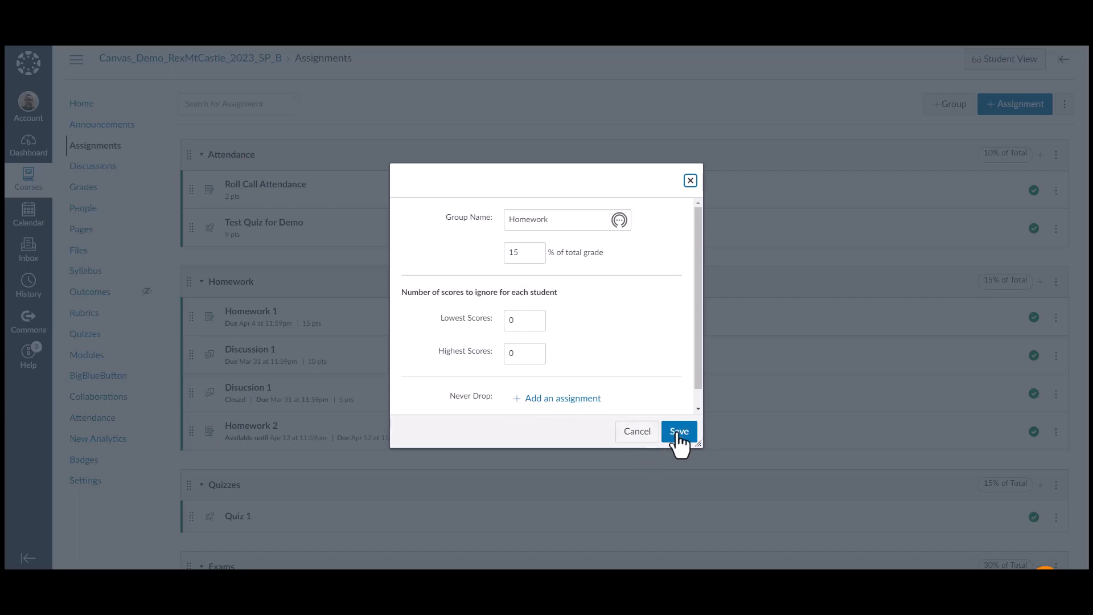
left_click(637, 435)
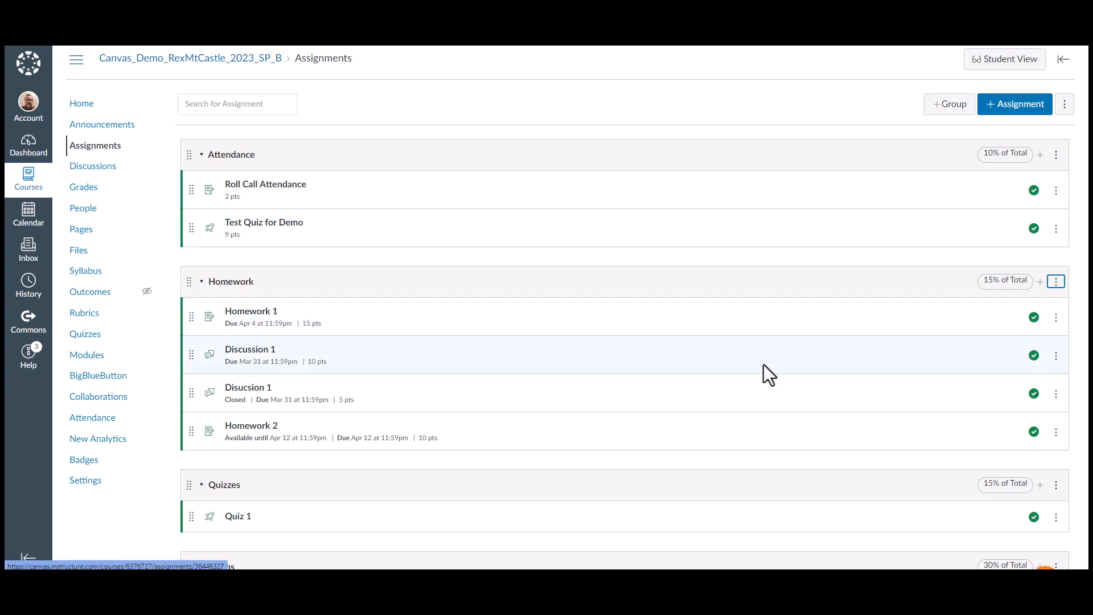
Open the full editing page for the Homework 1 assignment
left_click(1056, 317)
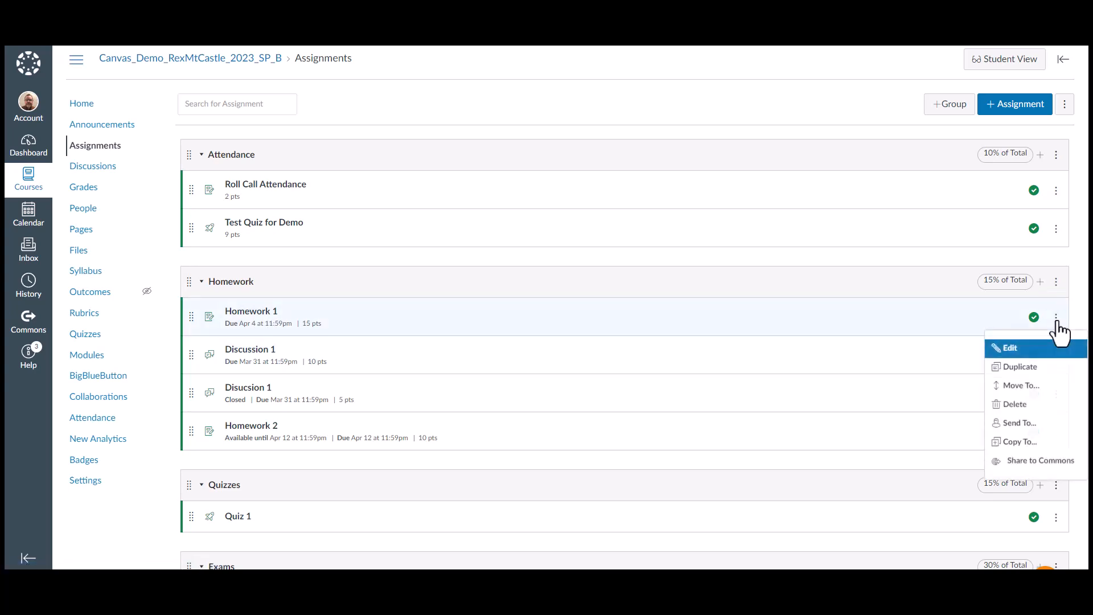
left_click(1004, 349)
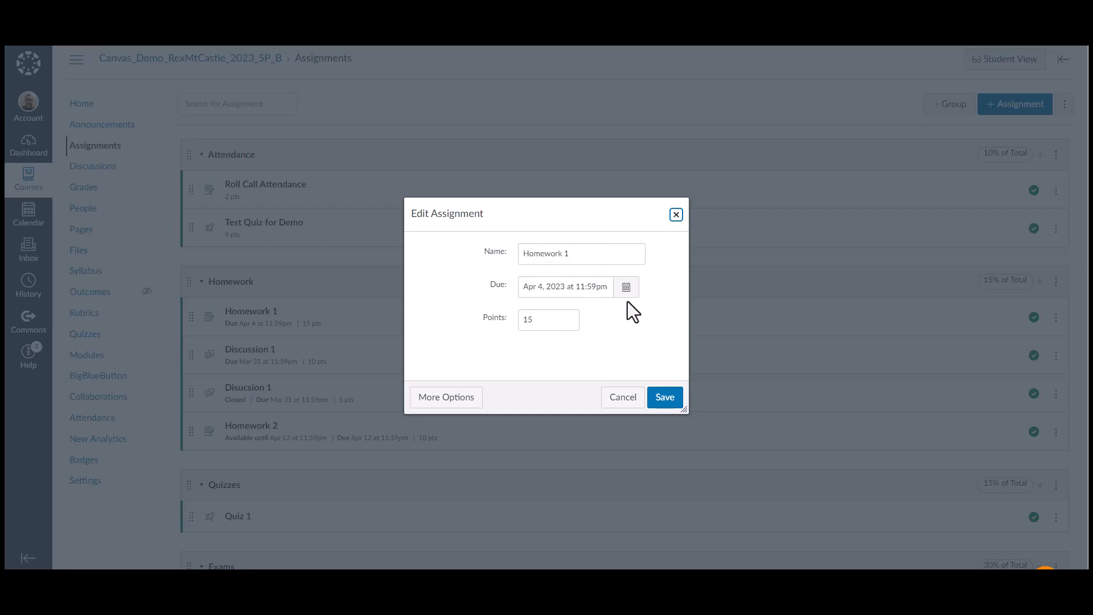
left_click(453, 402)
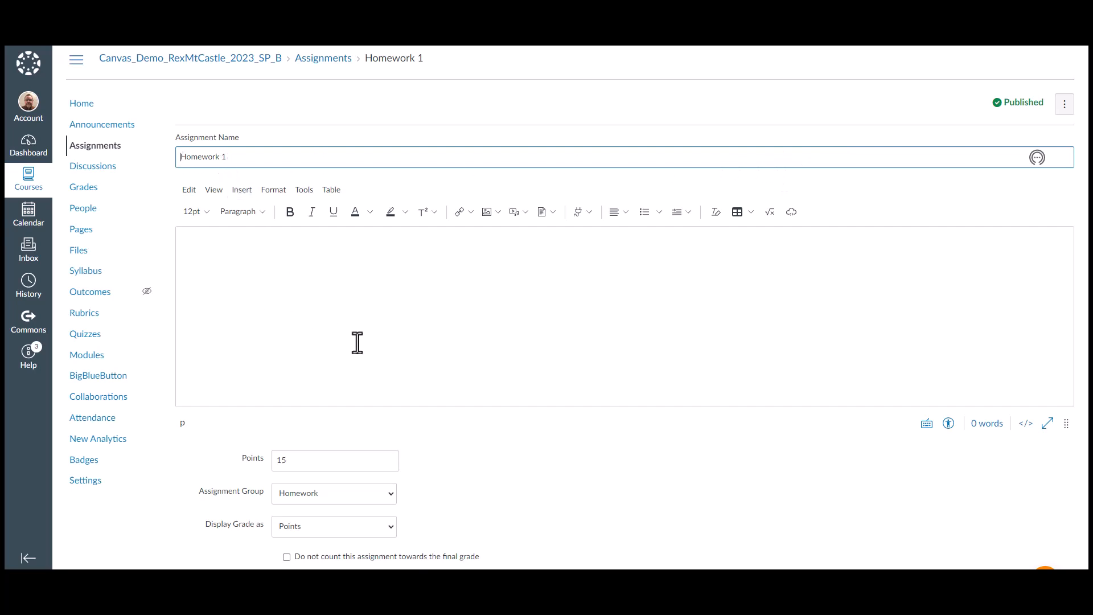
scroll(359, 342, "down", 5)
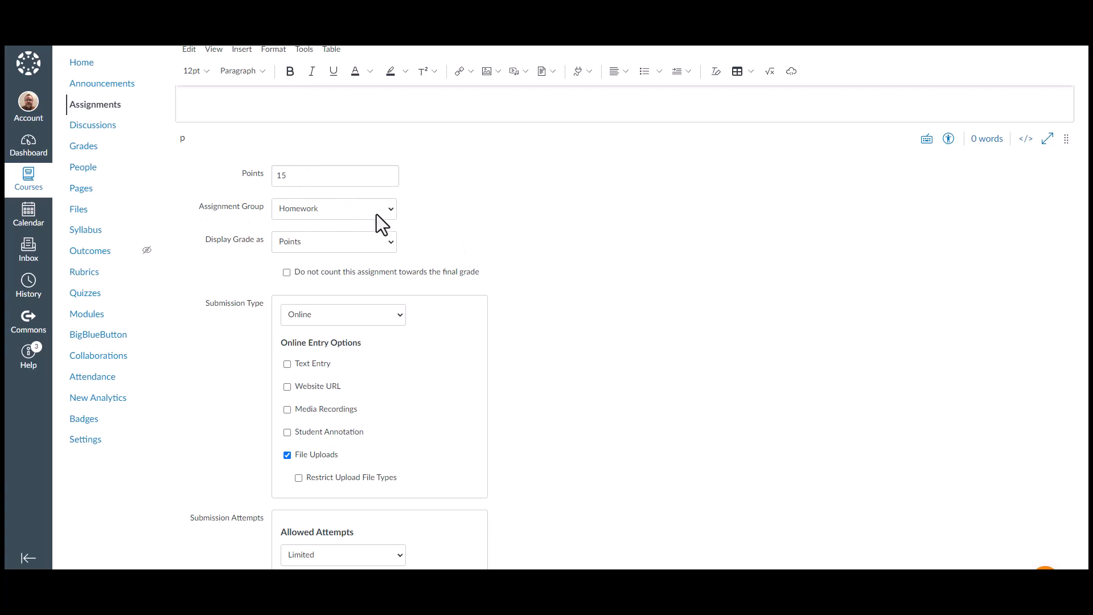
Review the assignment group and grade display options, keeping Homework and Points selected
left_click(393, 209)
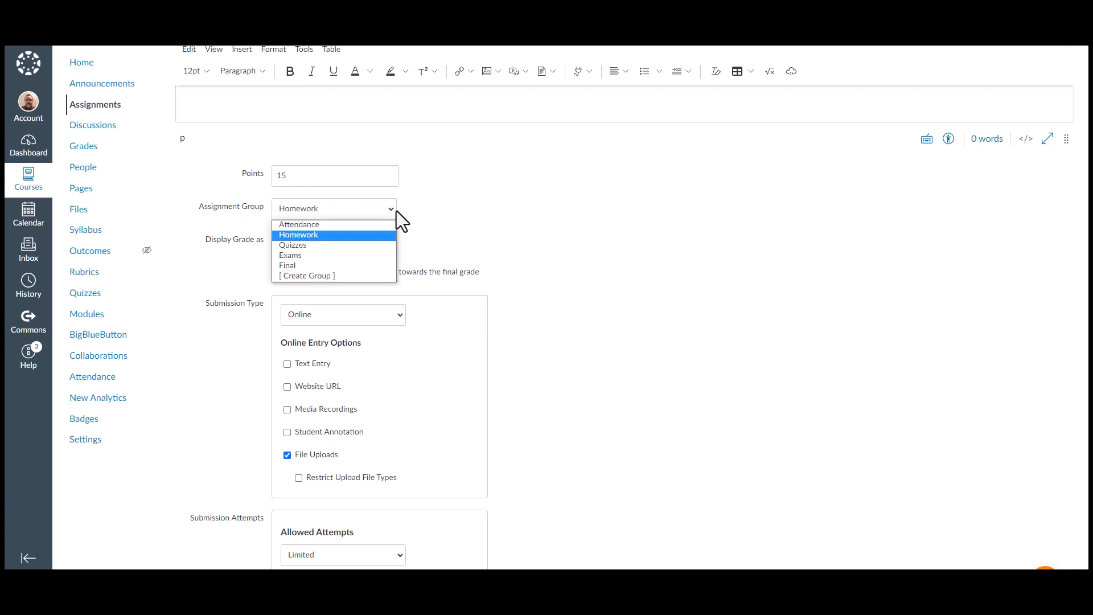
left_click(303, 235)
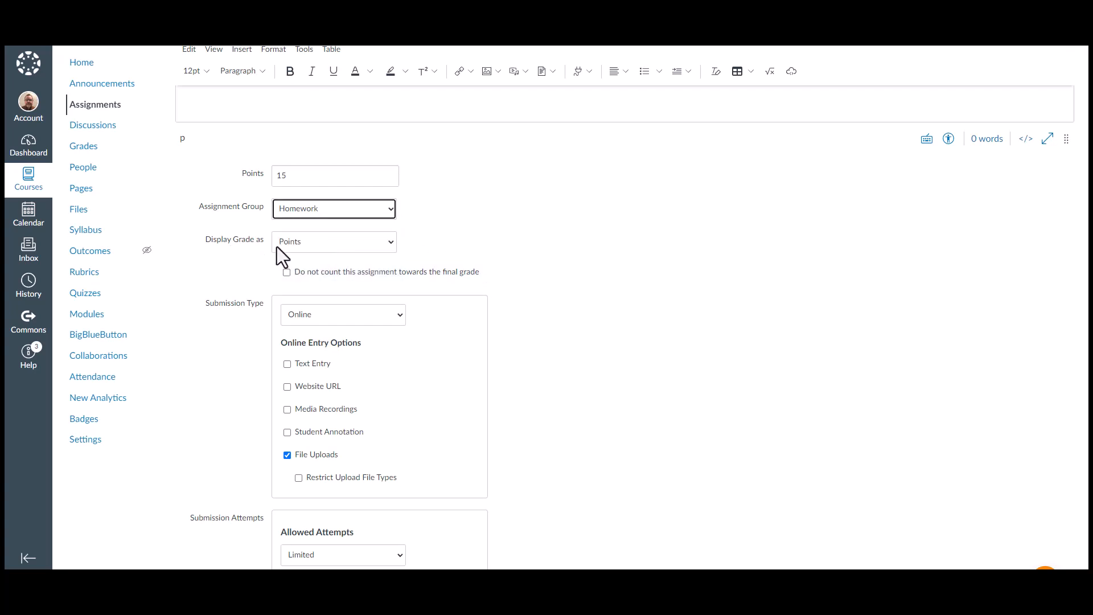
left_click(391, 244)
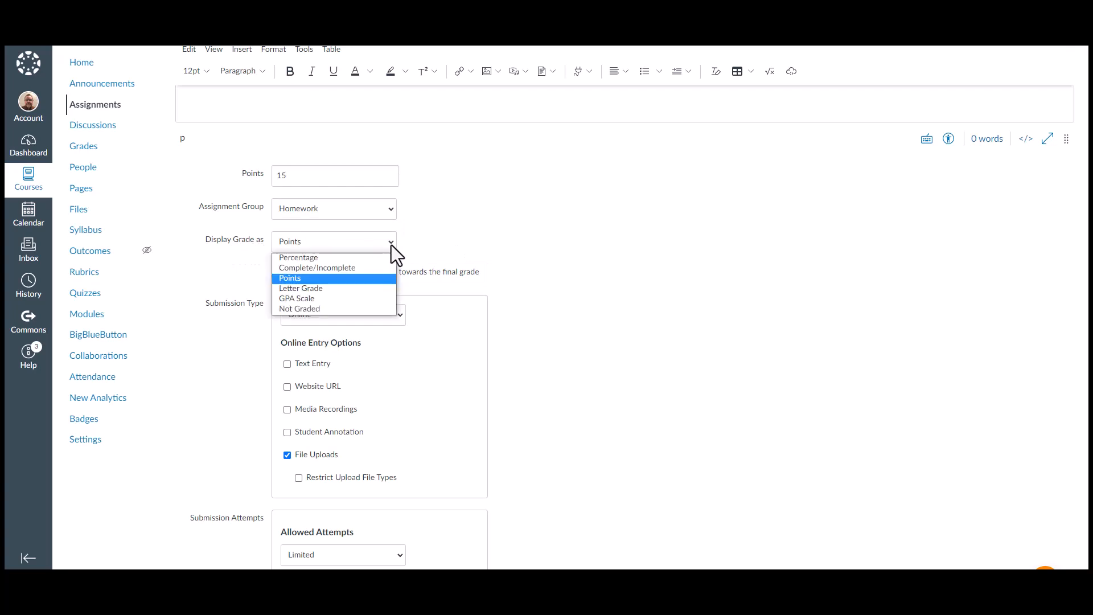
left_click(306, 278)
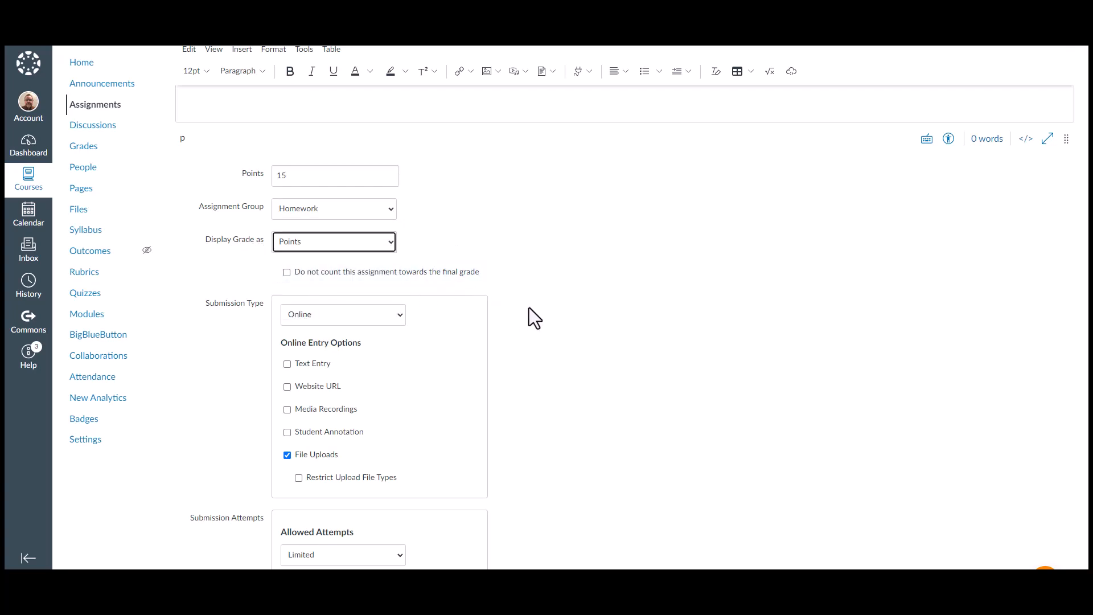
scroll(529, 308, "down", 2)
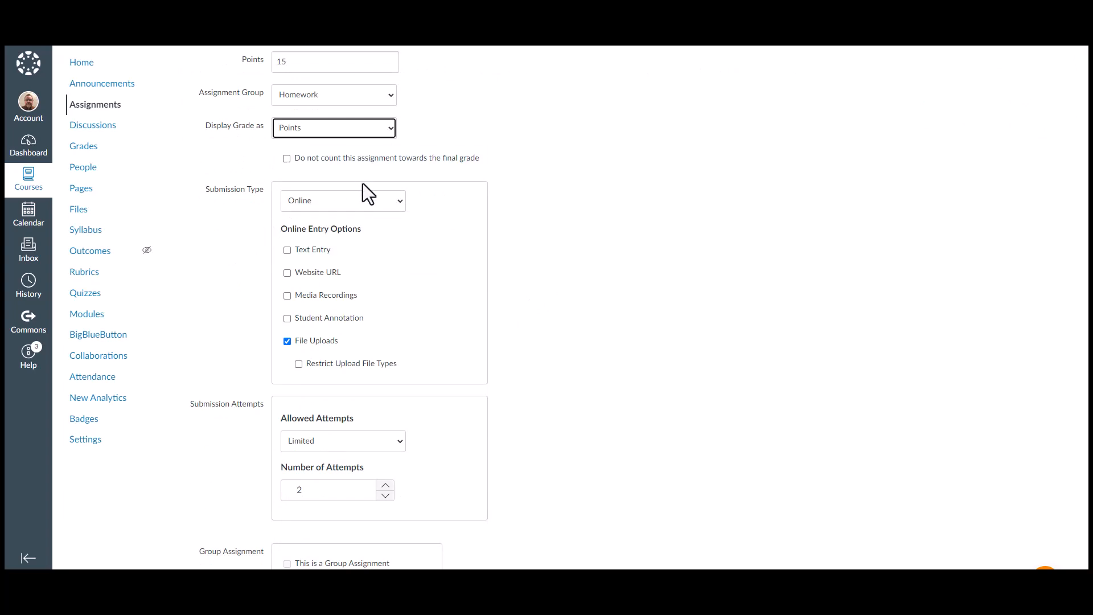
Switch the submission type to On Paper and back to Online
left_click(402, 204)
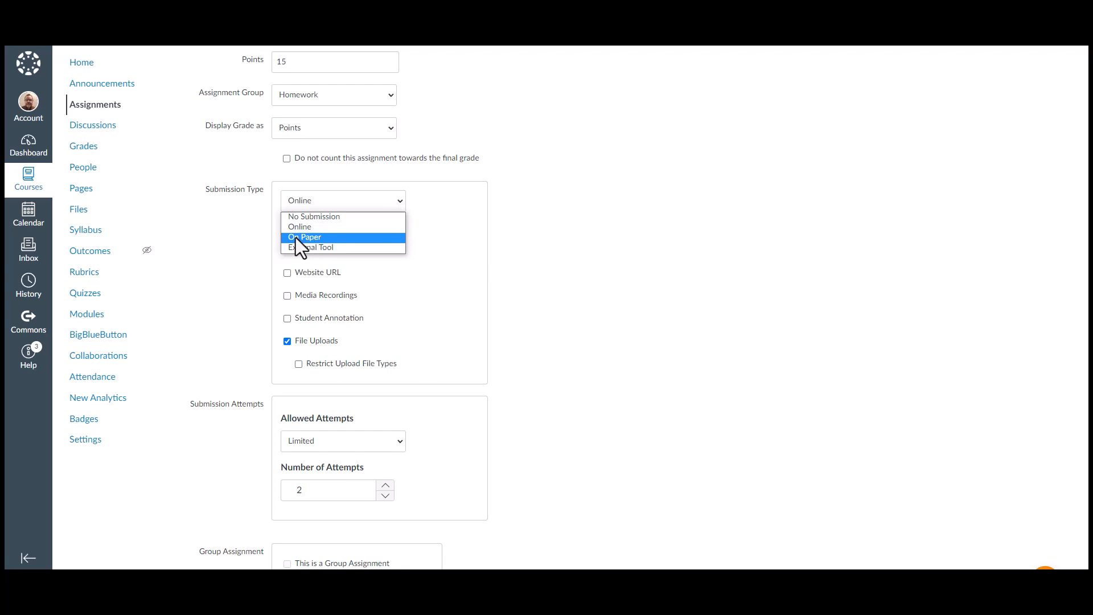
left_click(298, 237)
left_click(402, 203)
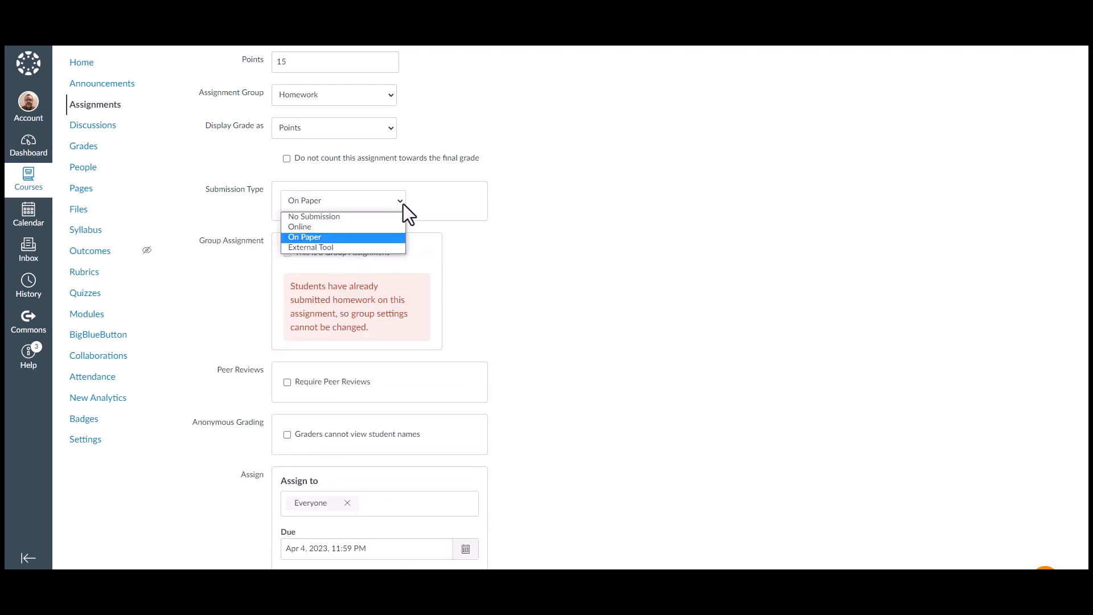
left_click(342, 227)
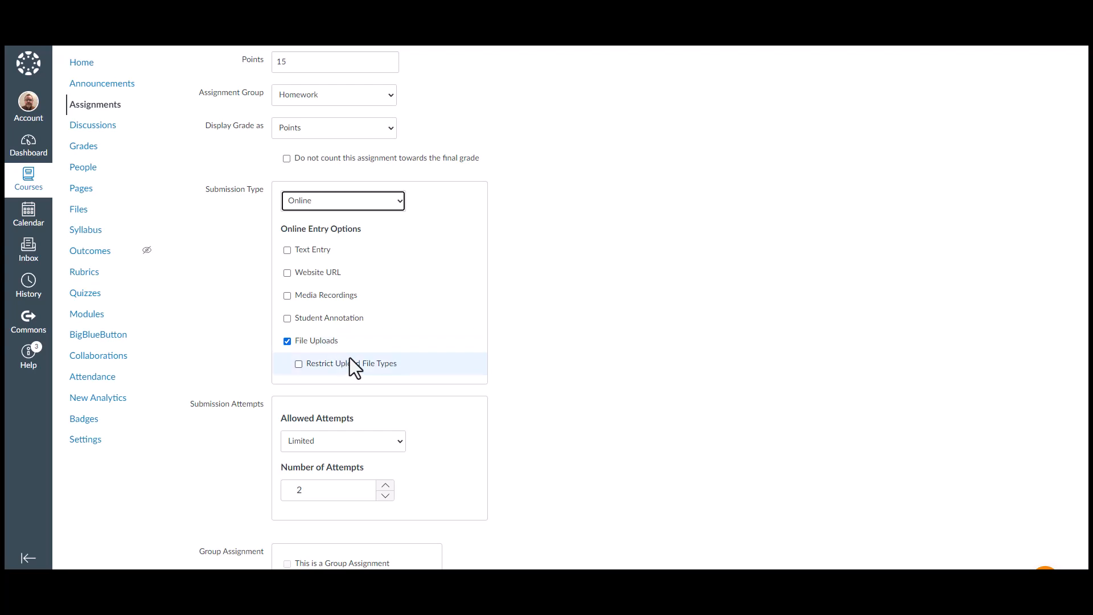
Review the allowed attempts and remaining assignment settings, then cancel the edit
scroll(349, 357, "down", 2)
scroll(456, 359, "down", 1)
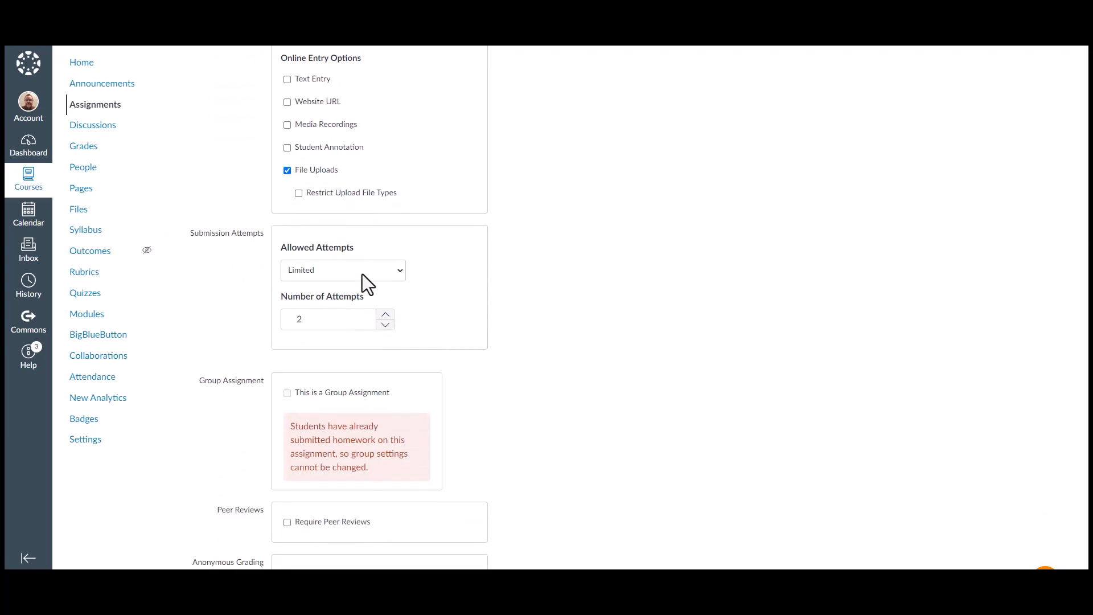
left_click(401, 272)
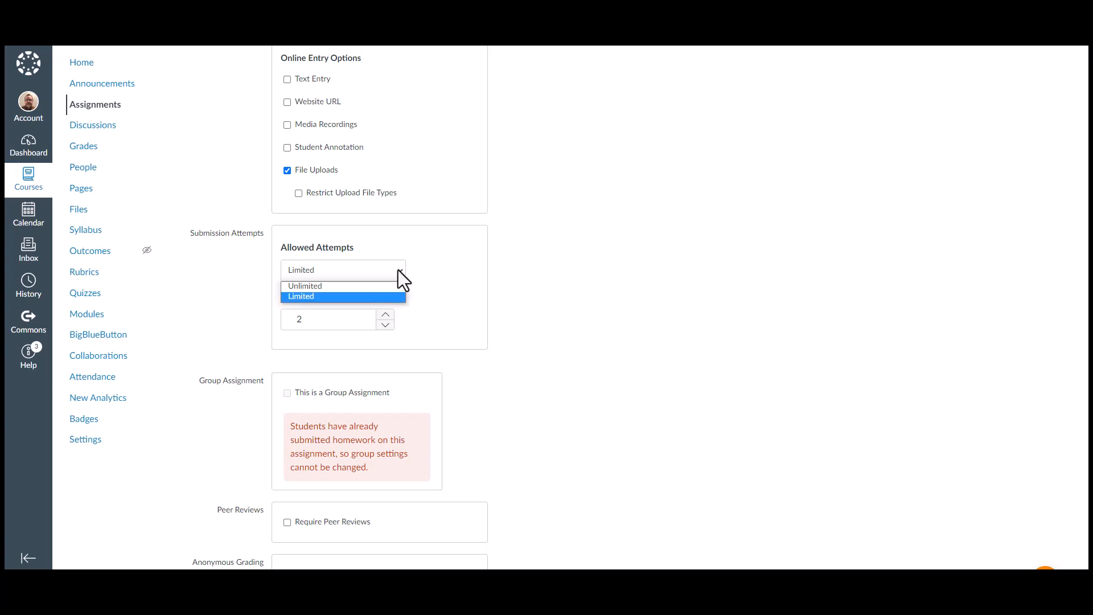
left_click(312, 292)
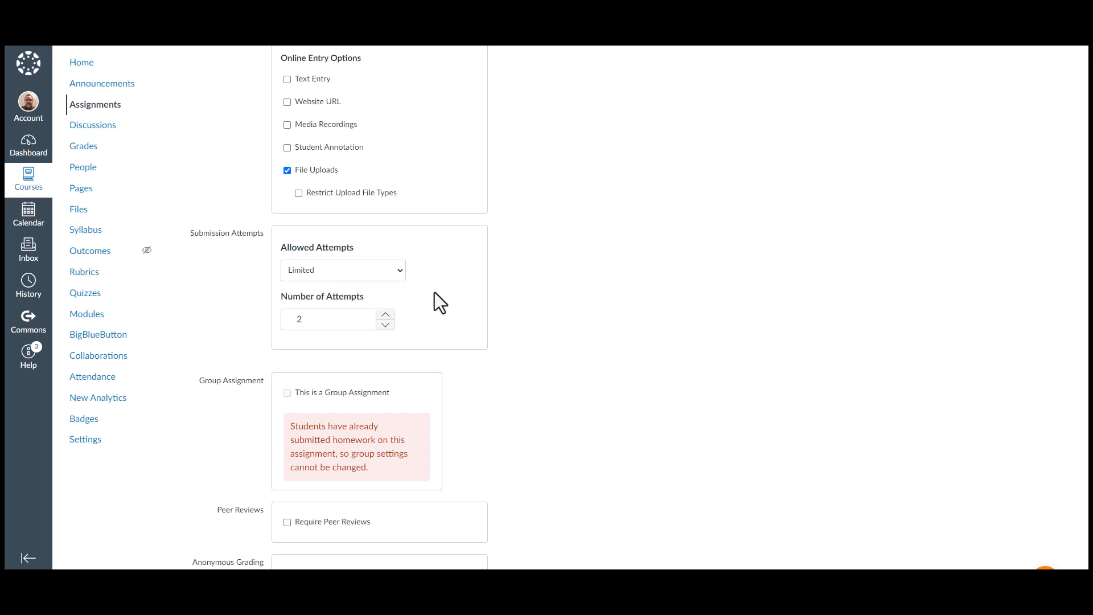
scroll(541, 363, "down", 3)
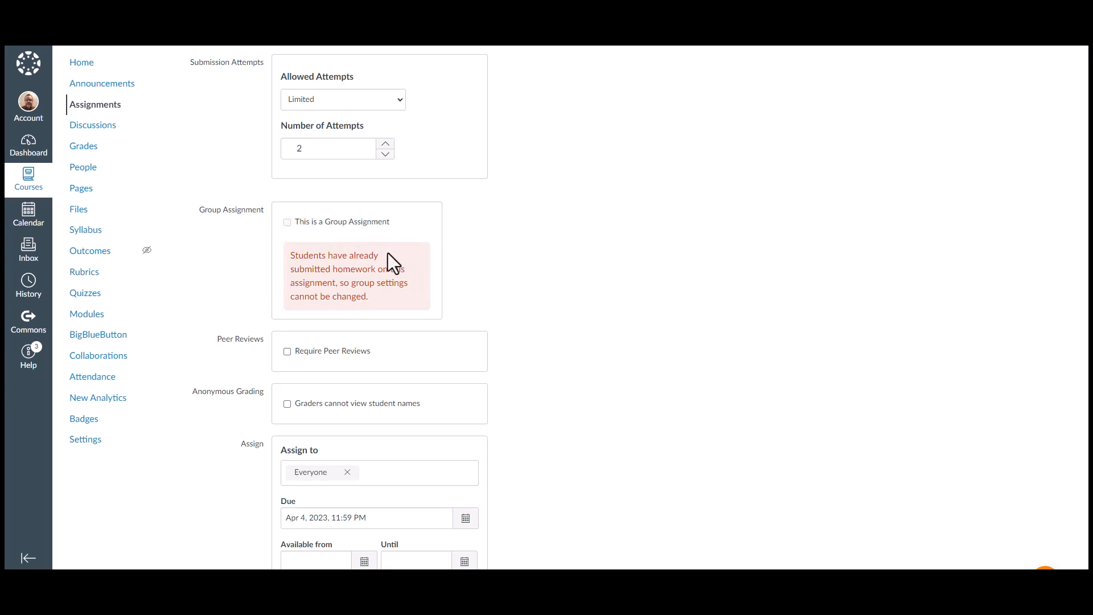
scroll(548, 291, "down", 1)
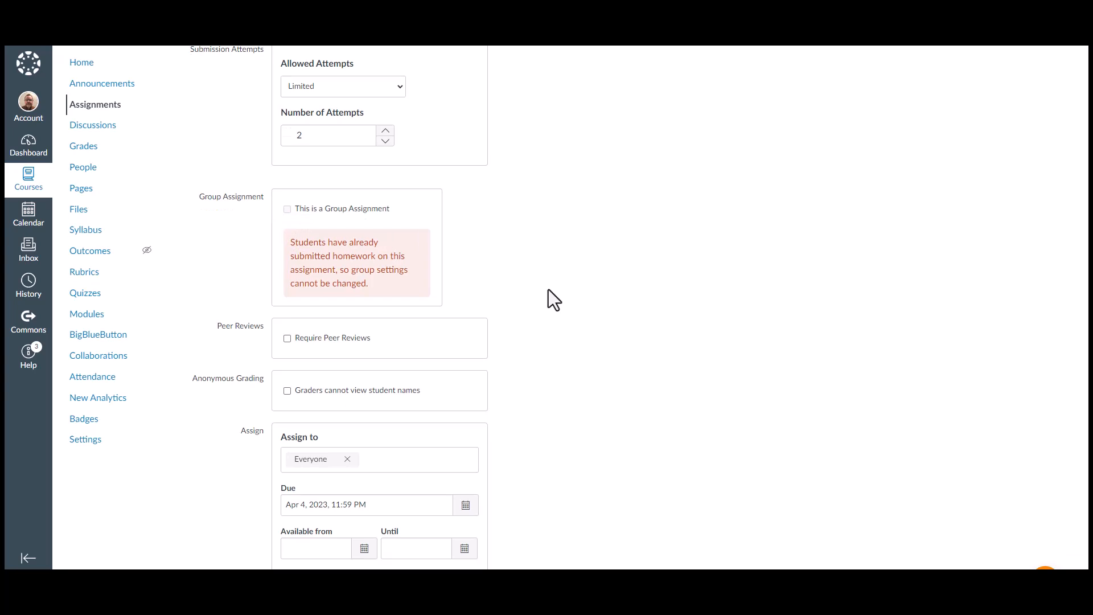
scroll(553, 300, "down", 3)
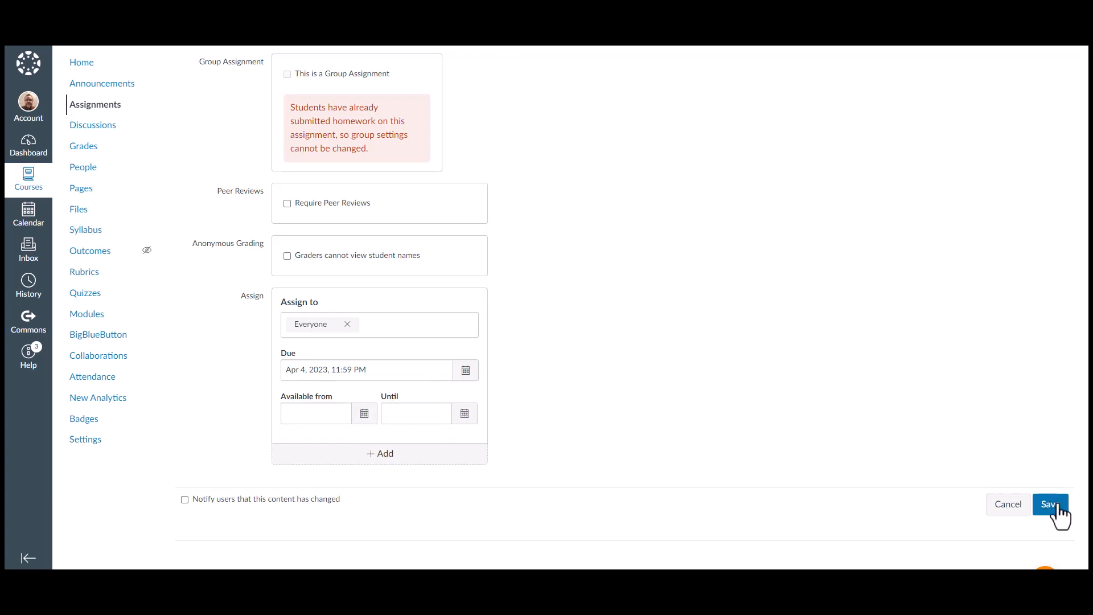
left_click(1006, 511)
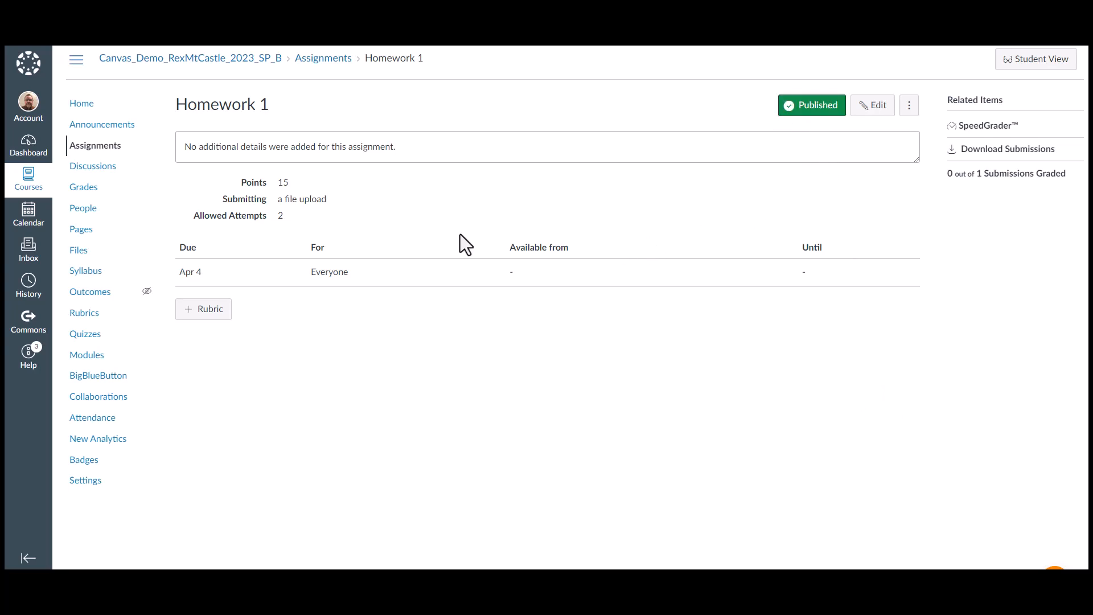
Attach the existing Homework 2 Rubric to the Homework 1 assignment
left_click(200, 313)
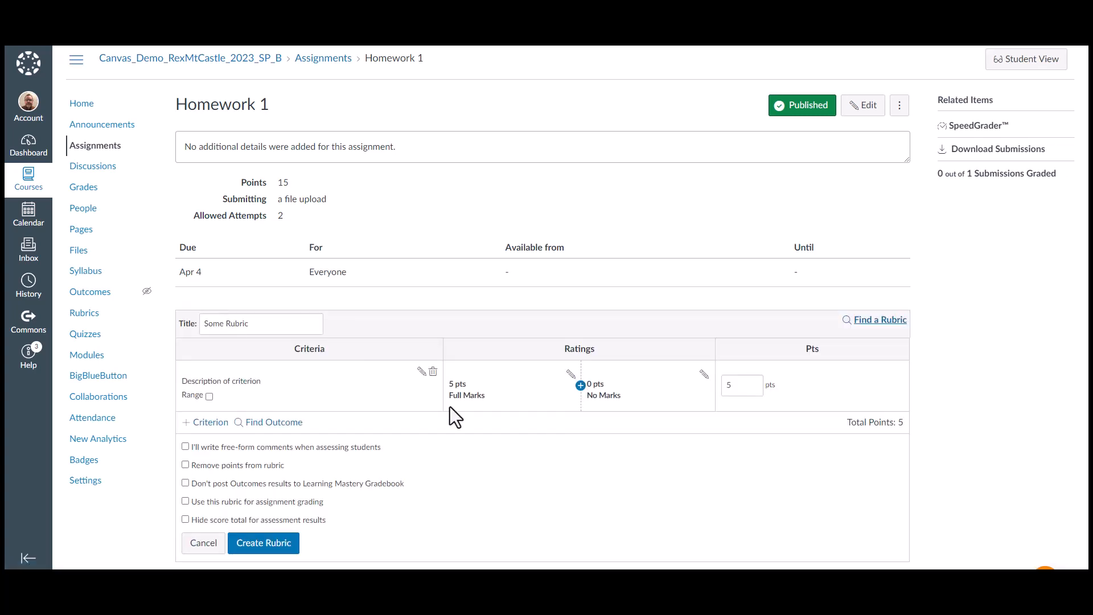
scroll(450, 407, "down", 1)
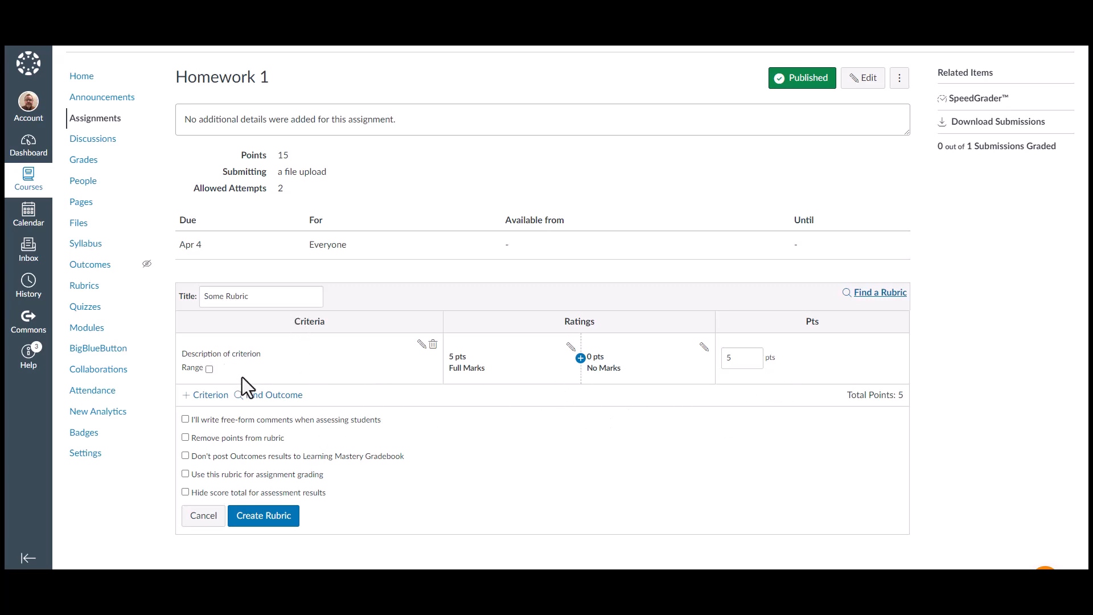
left_click(865, 296)
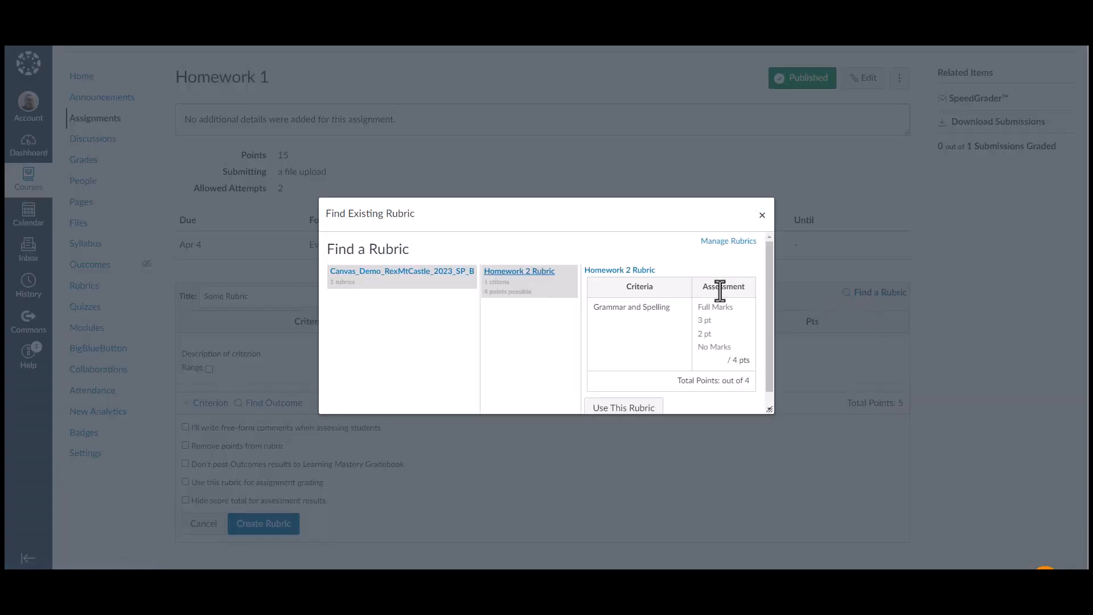
scroll(665, 311, "down", 1)
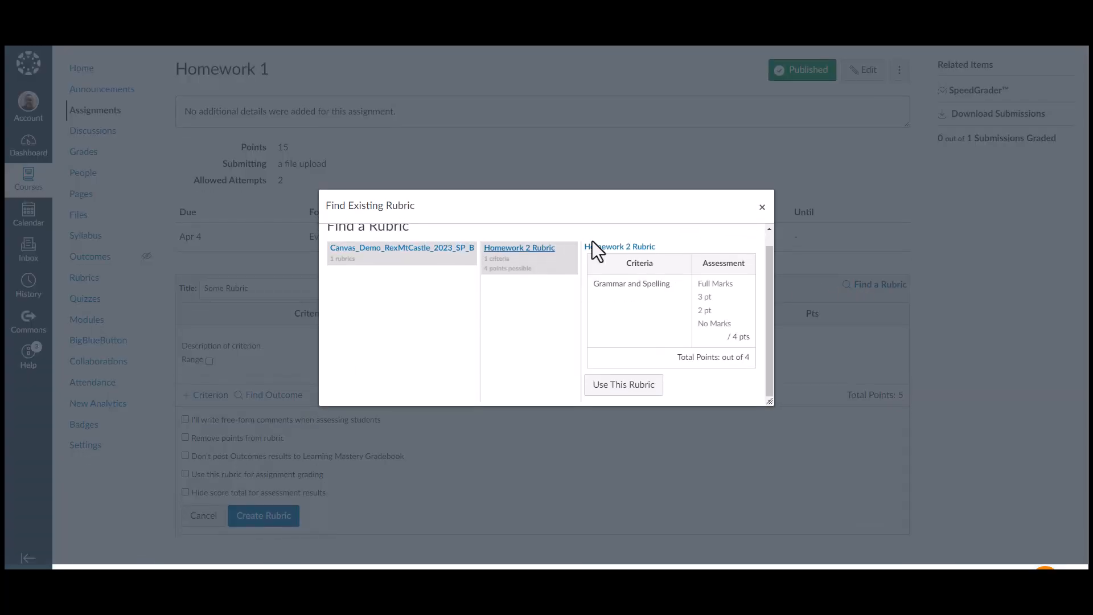
left_click(613, 247)
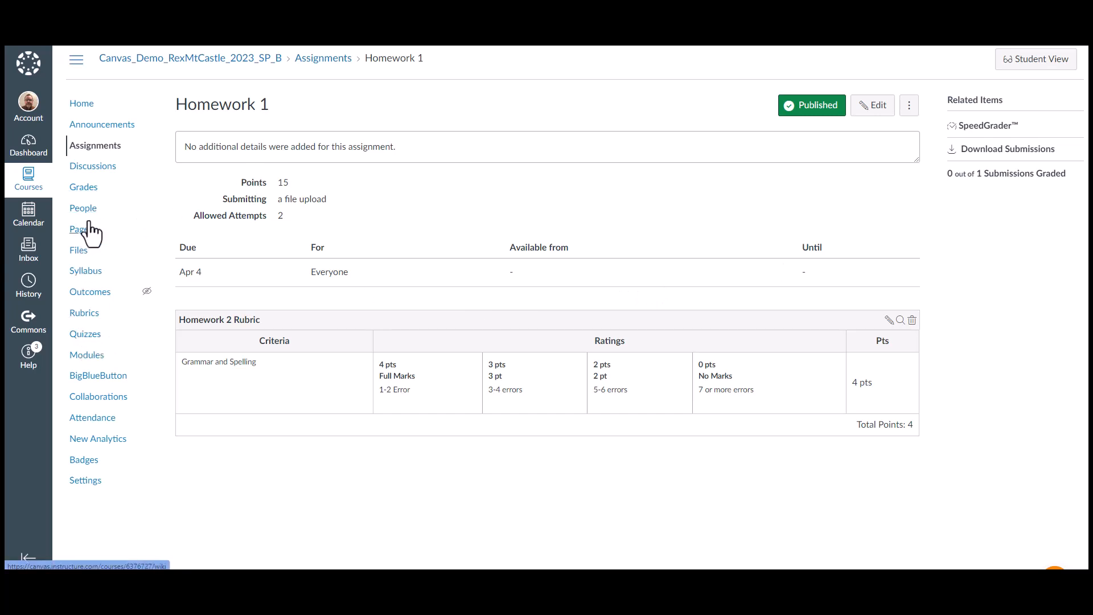
Open the full editing page for Quiz 1 from the Assignments list
left_click(86, 161)
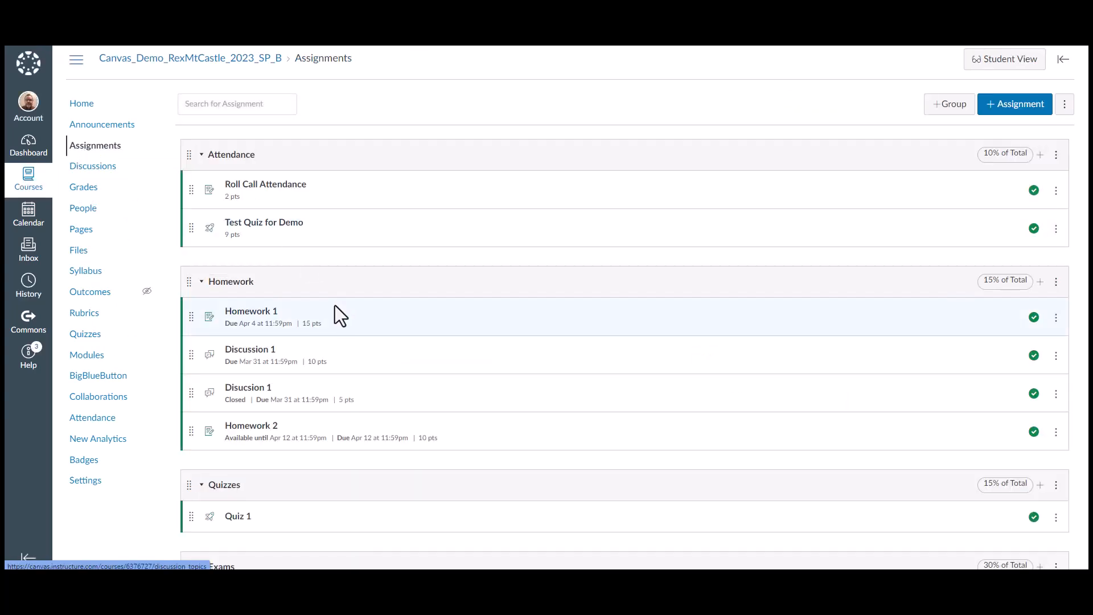
scroll(339, 310, "down", 3)
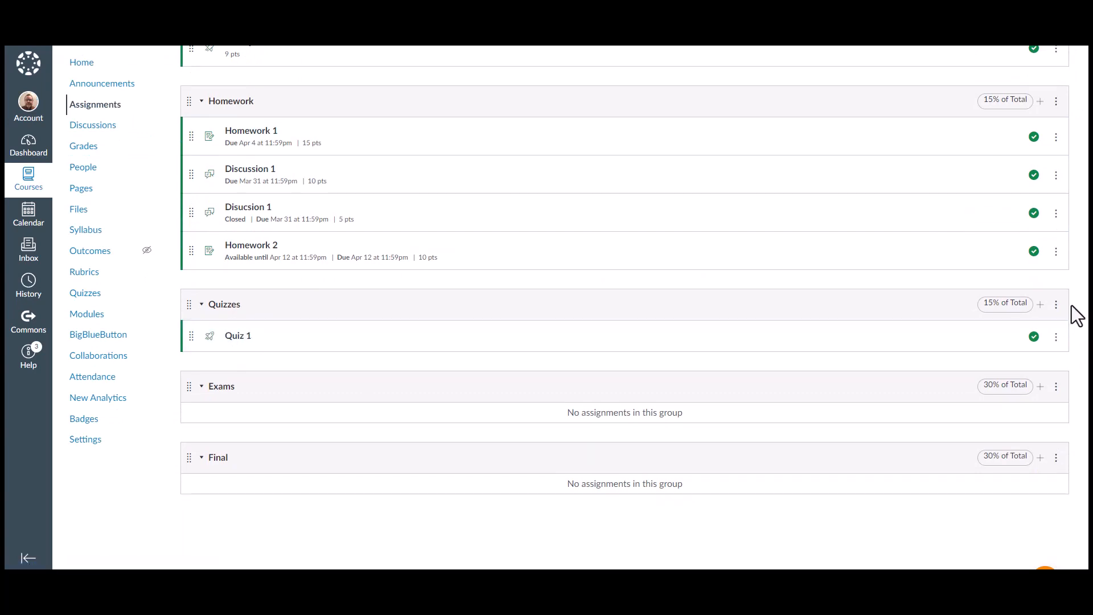
left_click(1055, 338)
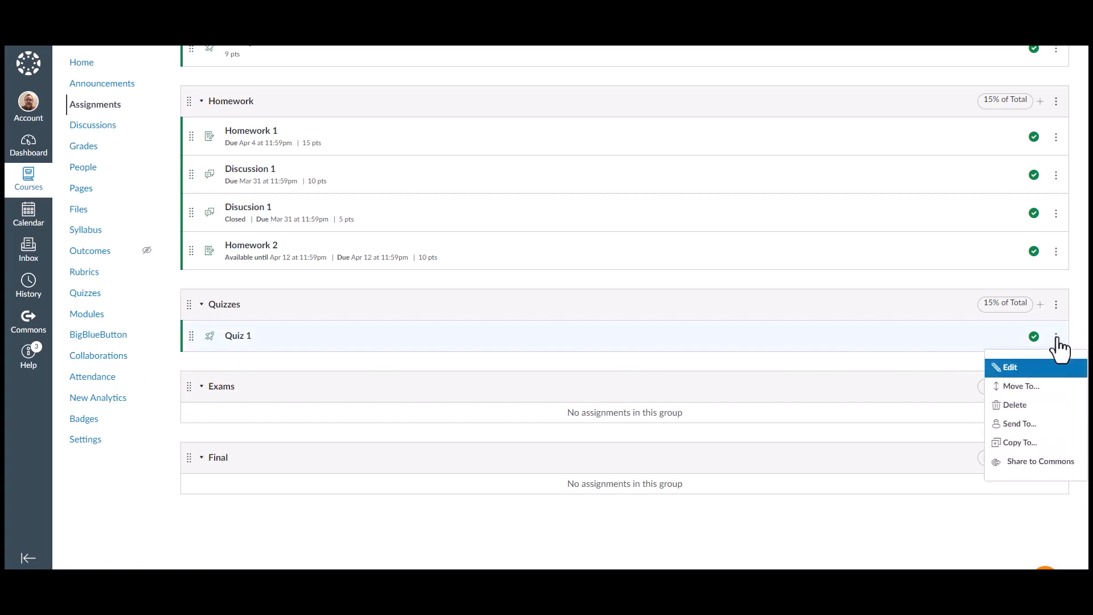
left_click(1018, 366)
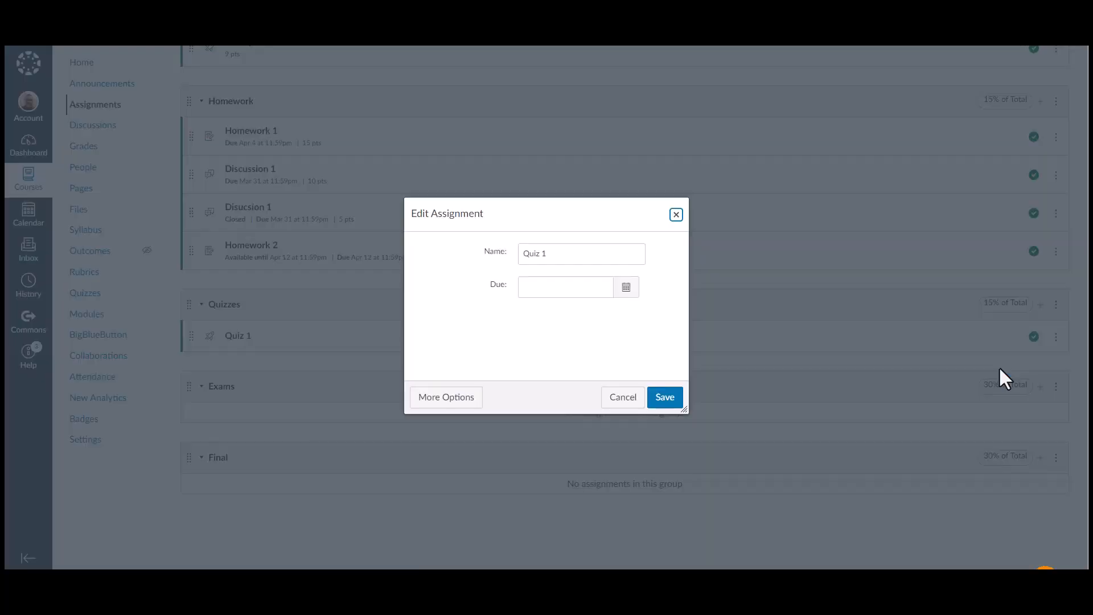
left_click(458, 398)
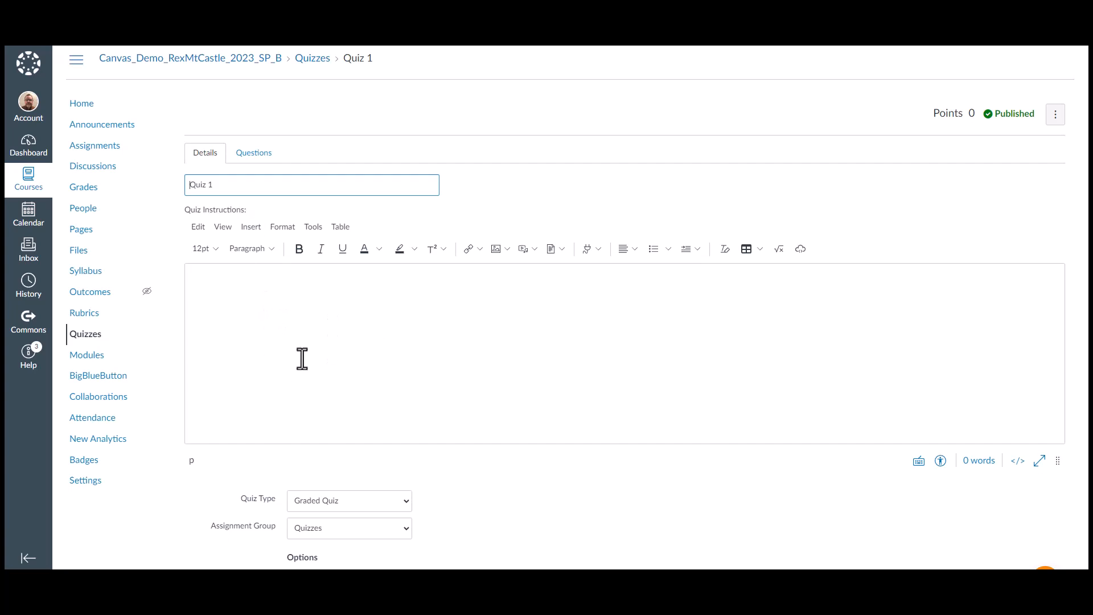
Review the quiz type, assignment group and quiz options, keeping Quizzes as the group
scroll(312, 366, "down", 7)
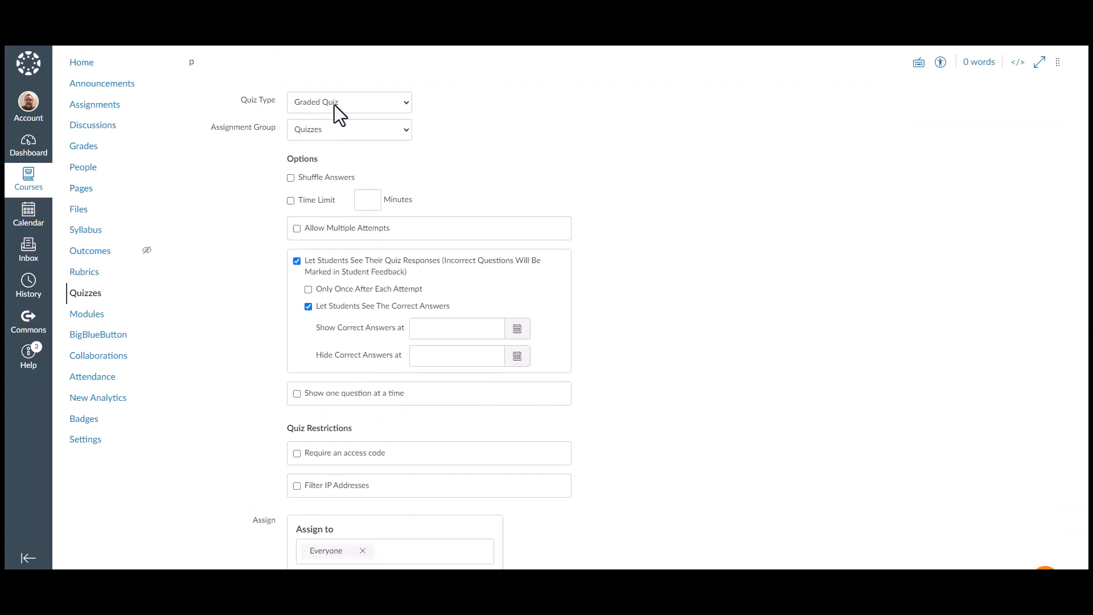
left_click(401, 134)
left_click(305, 166)
scroll(364, 338, "down", 2)
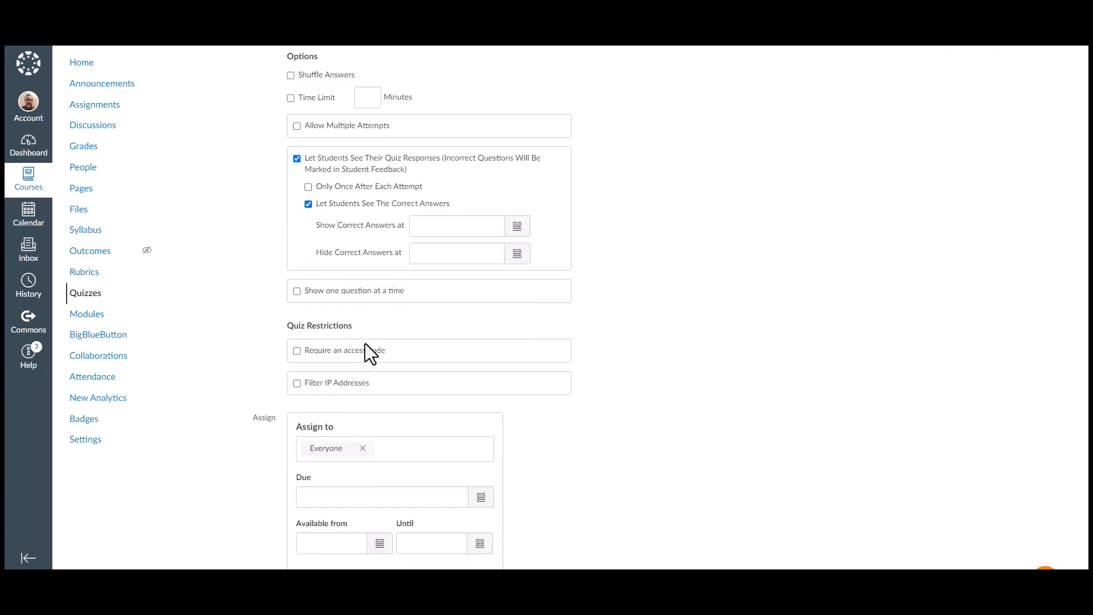
scroll(428, 273, "down", 2)
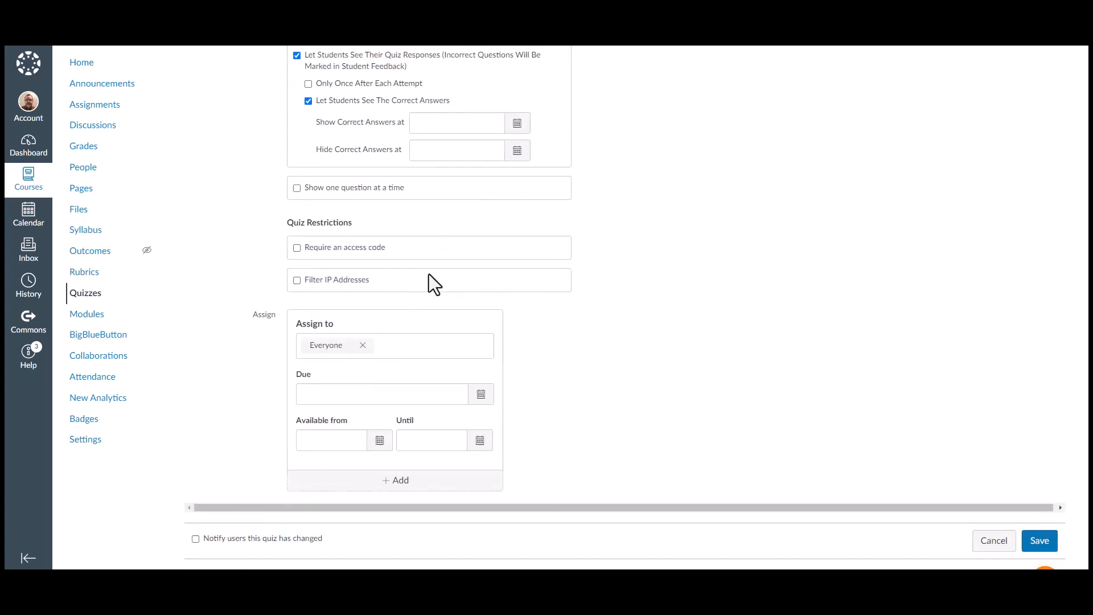
scroll(429, 275, "down", 1)
scroll(428, 274, "up", 1)
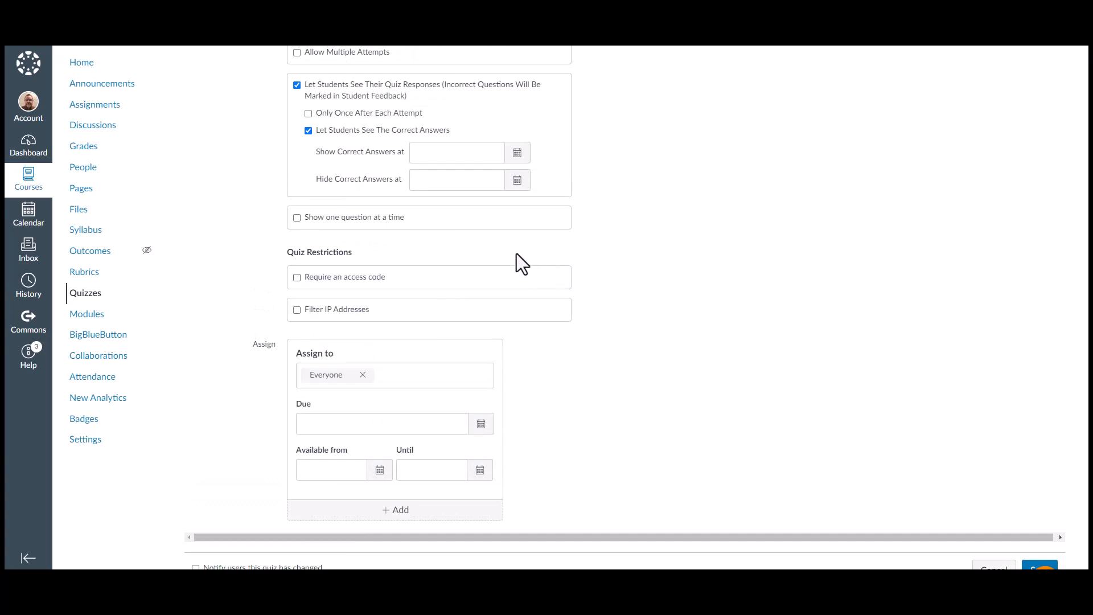
scroll(500, 247, "up", 1)
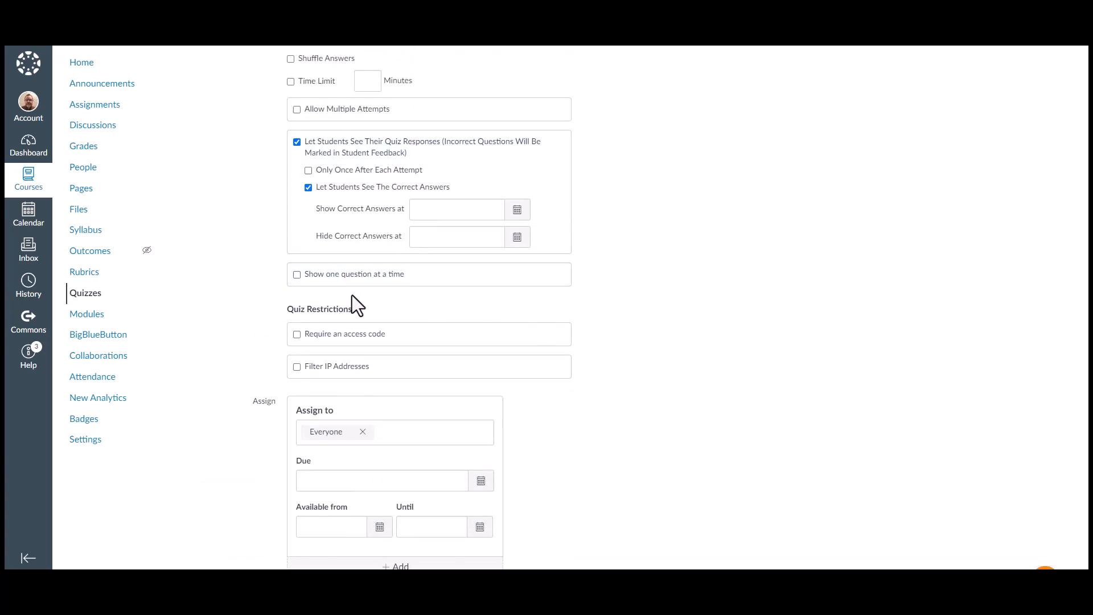
Enable showing one question at a time and save Quiz 1
left_click(297, 275)
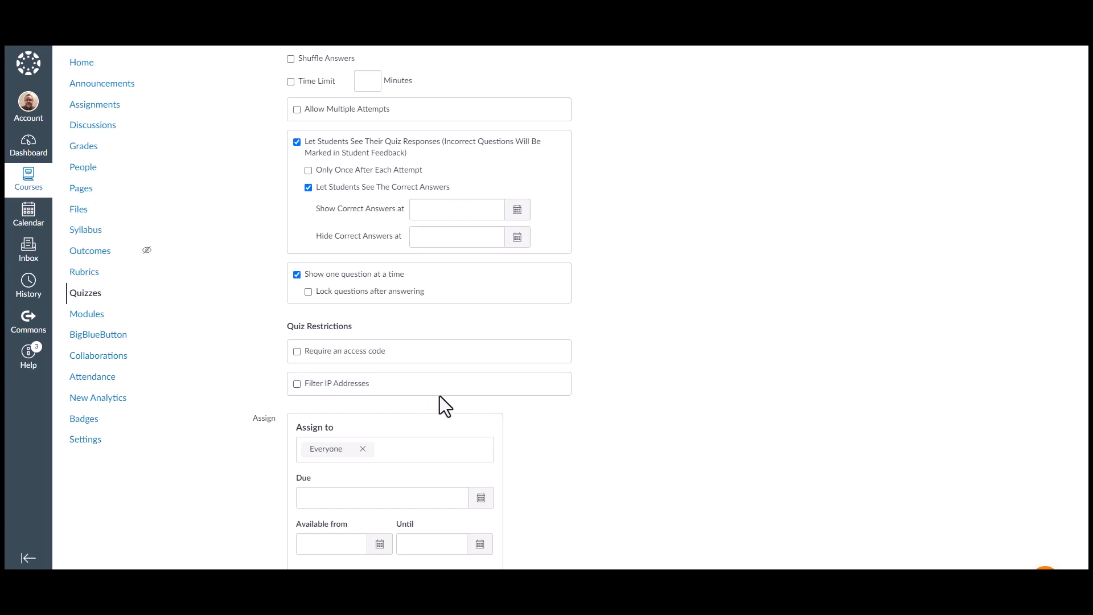
scroll(572, 401, "down", 2)
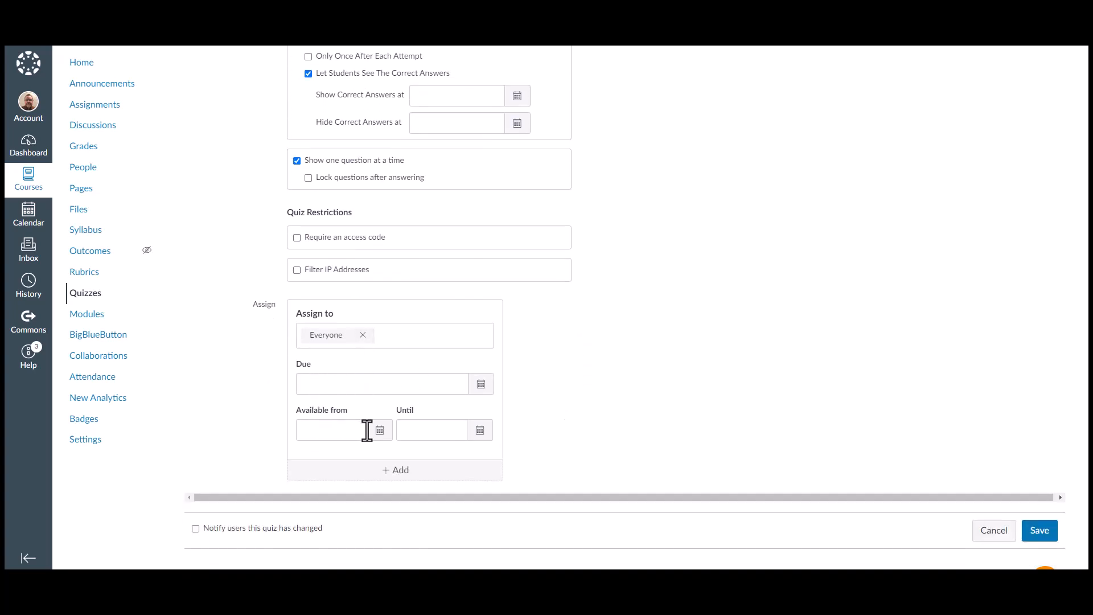
left_click(1044, 534)
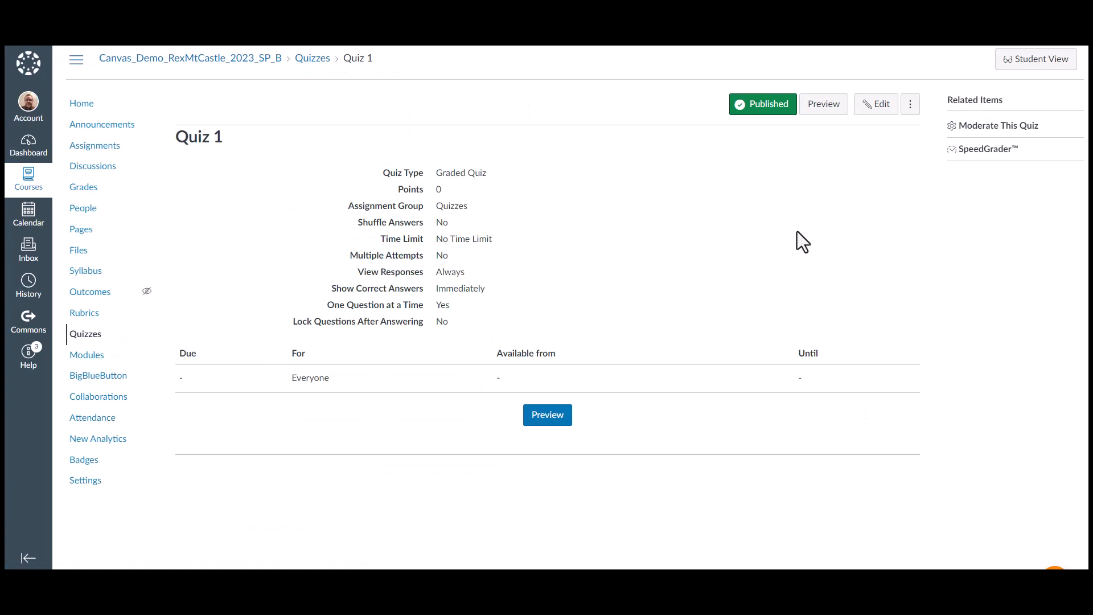
Start a new question in Quiz 1 and browse the available question types
left_click(871, 105)
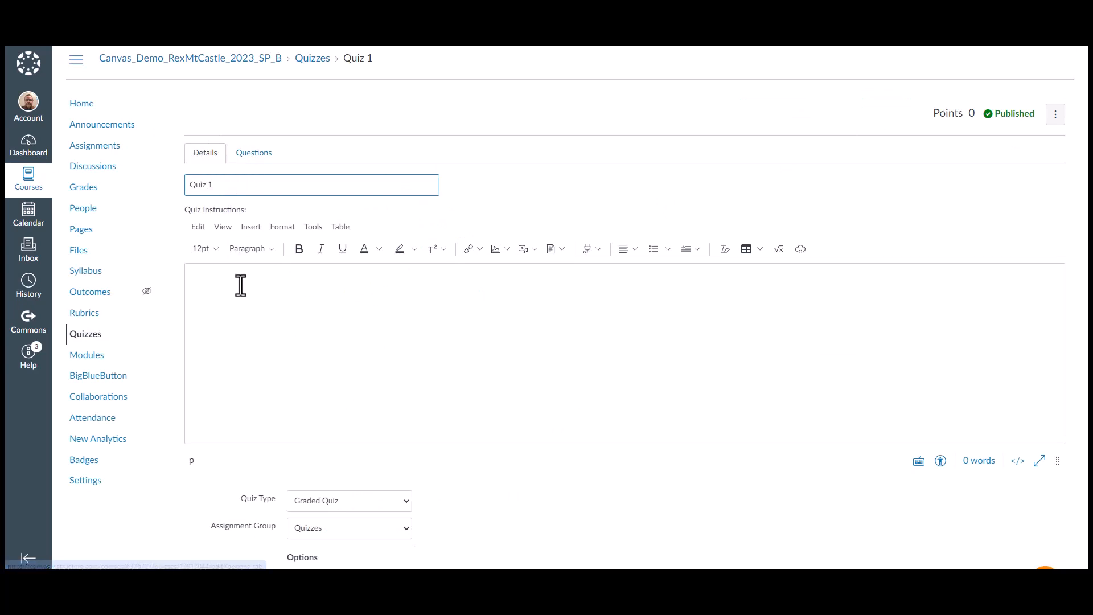
left_click(250, 159)
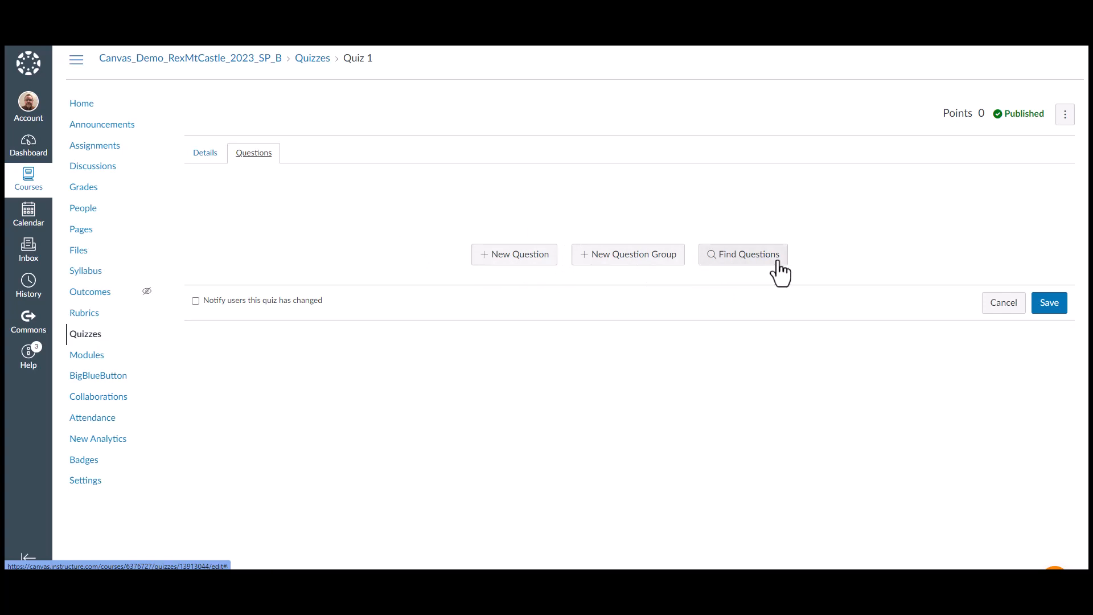
left_click(504, 261)
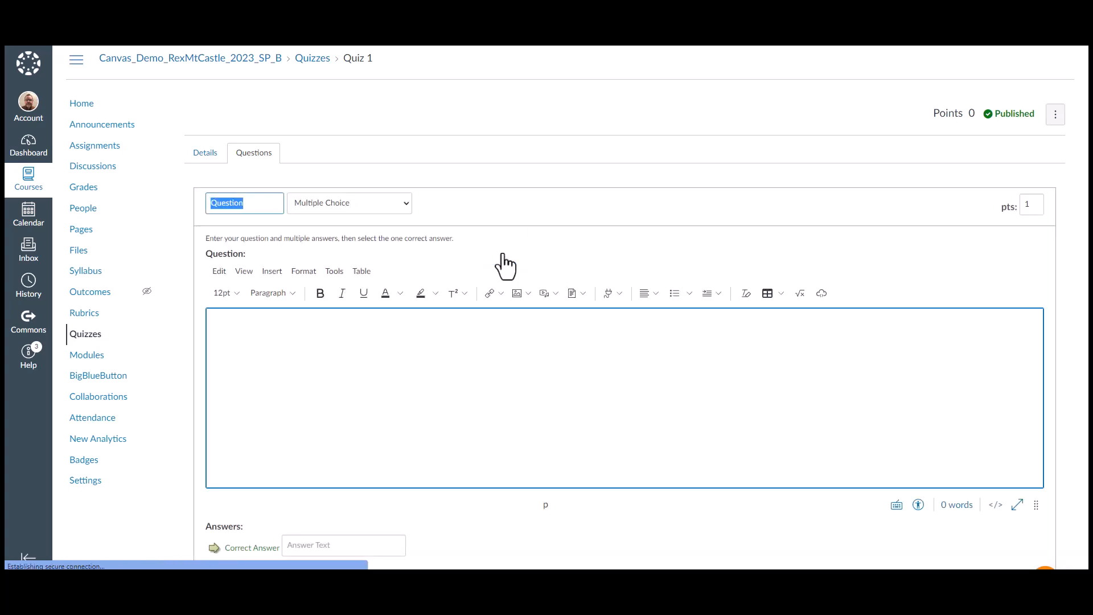
left_click(322, 208)
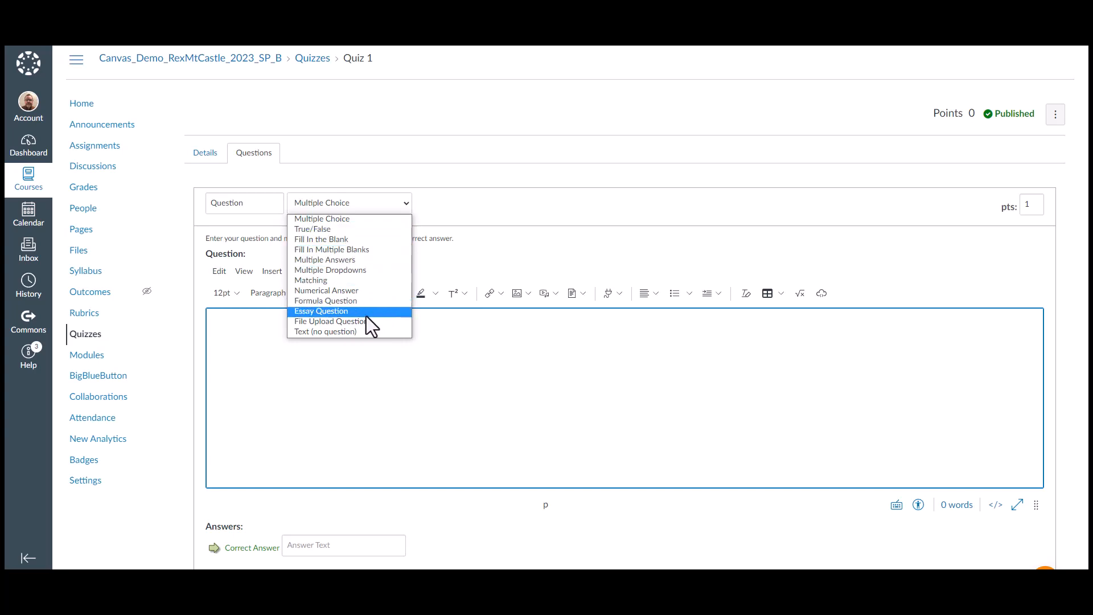
left_click(287, 374)
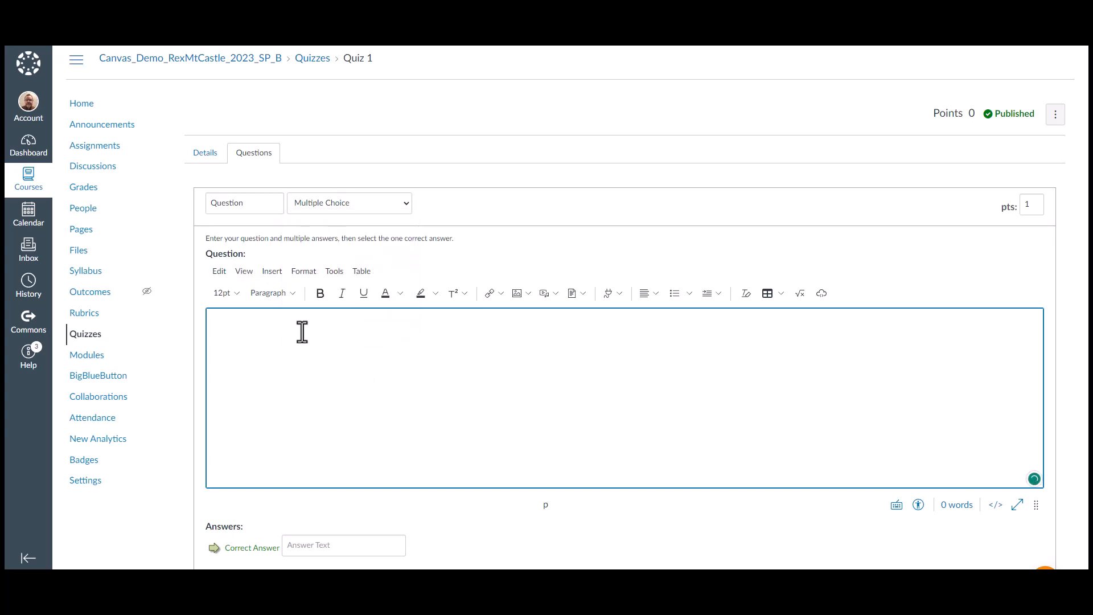
Review the multiple choice answer fields, then cancel the quiz edit
scroll(233, 321, "down", 2)
scroll(327, 310, "down", 2)
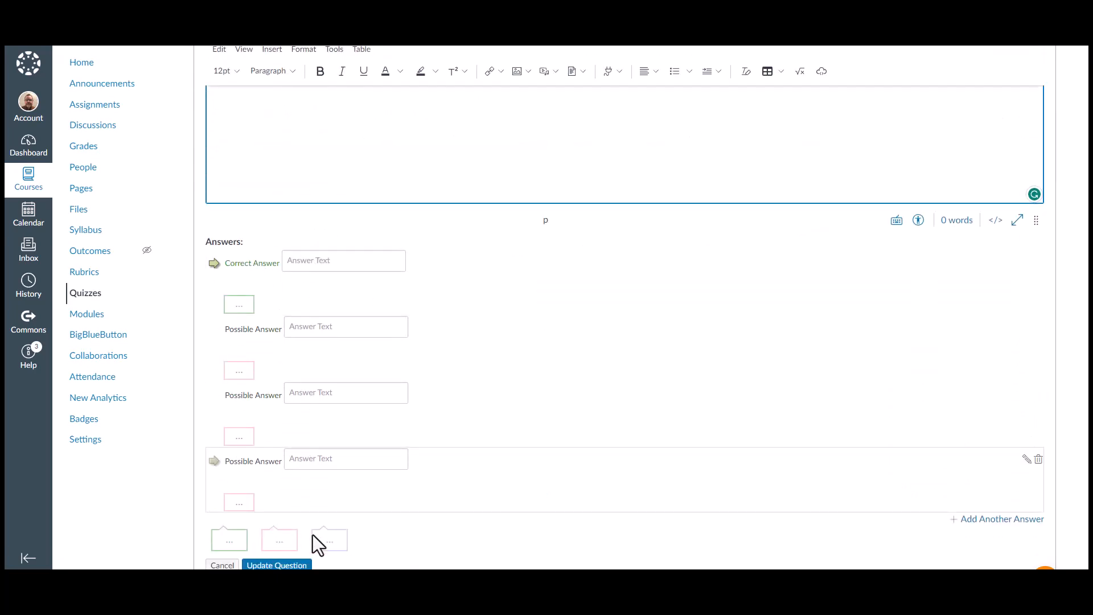
scroll(862, 432, "down", 3)
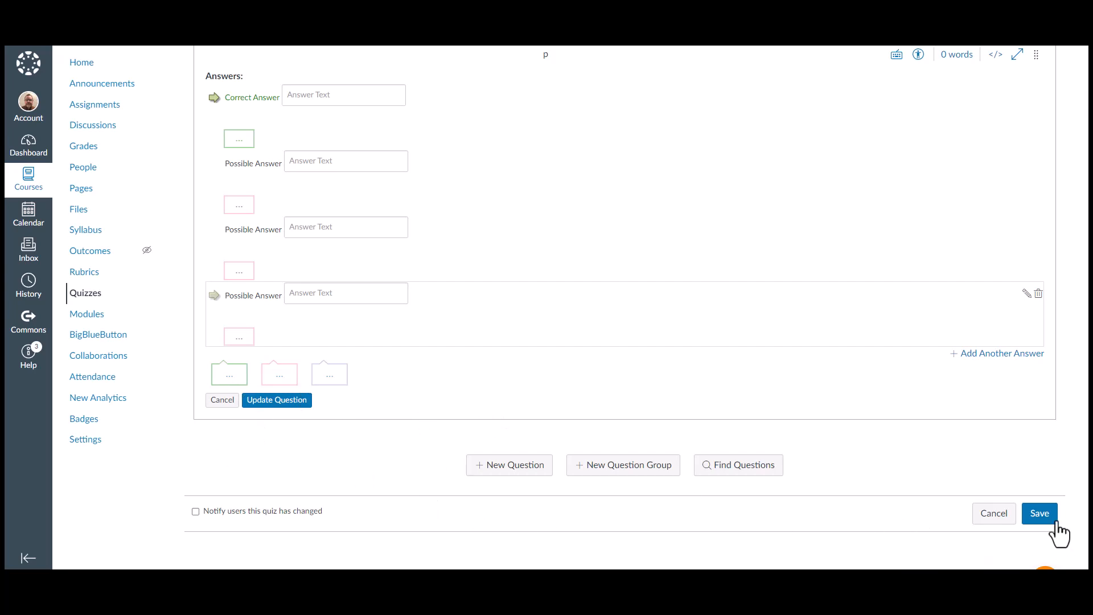
scroll(870, 461, "up", 8)
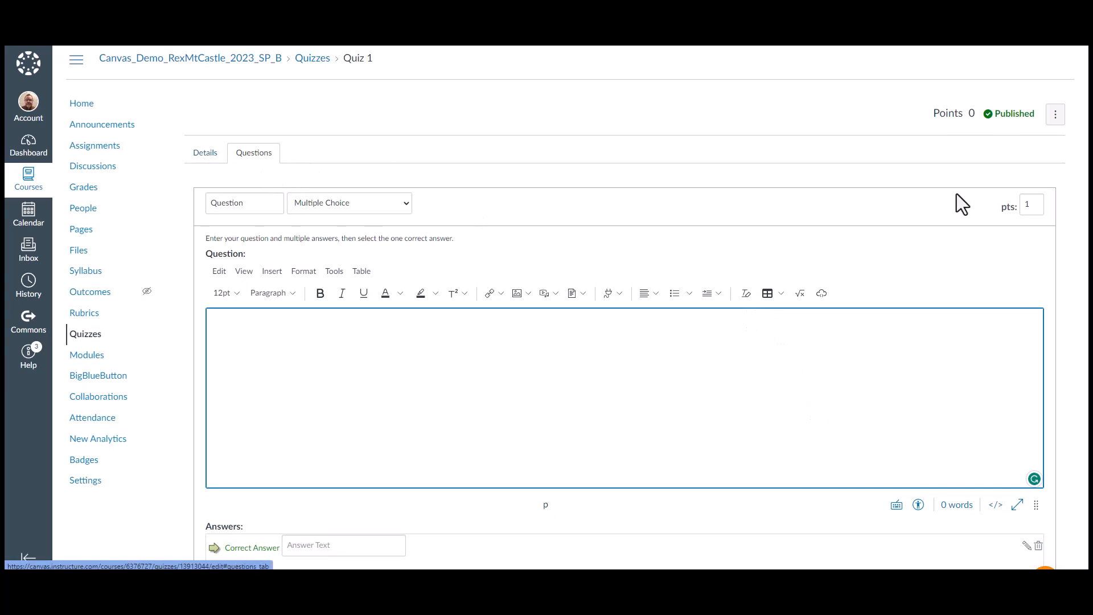
scroll(1015, 481, "down", 8)
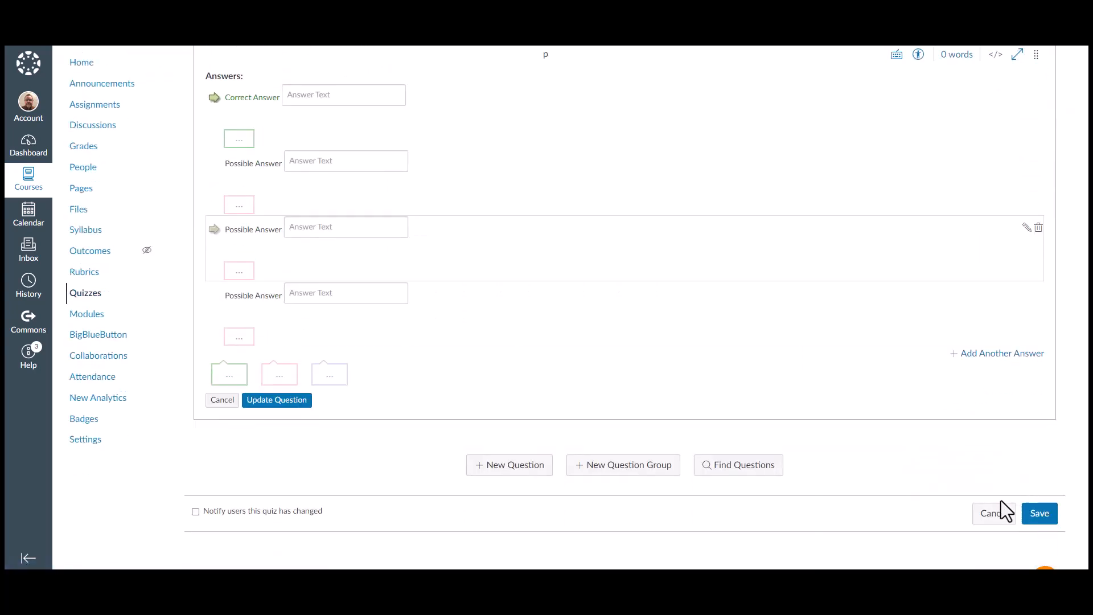
left_click(994, 513)
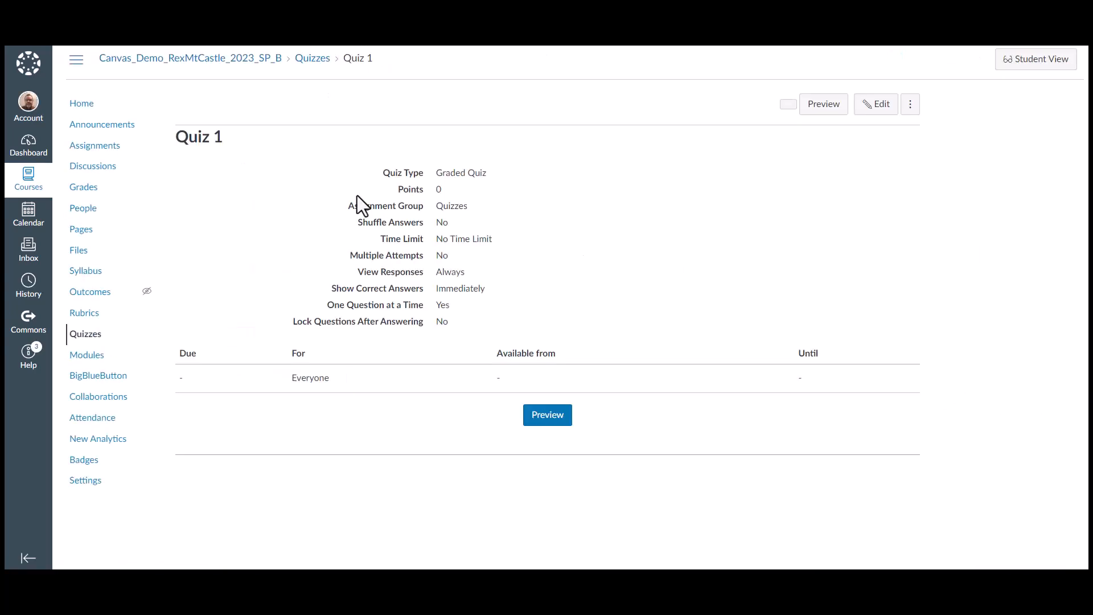
Import three questions from the Unfiled Questions bank into Quiz 1 and save the quiz
left_click(874, 108)
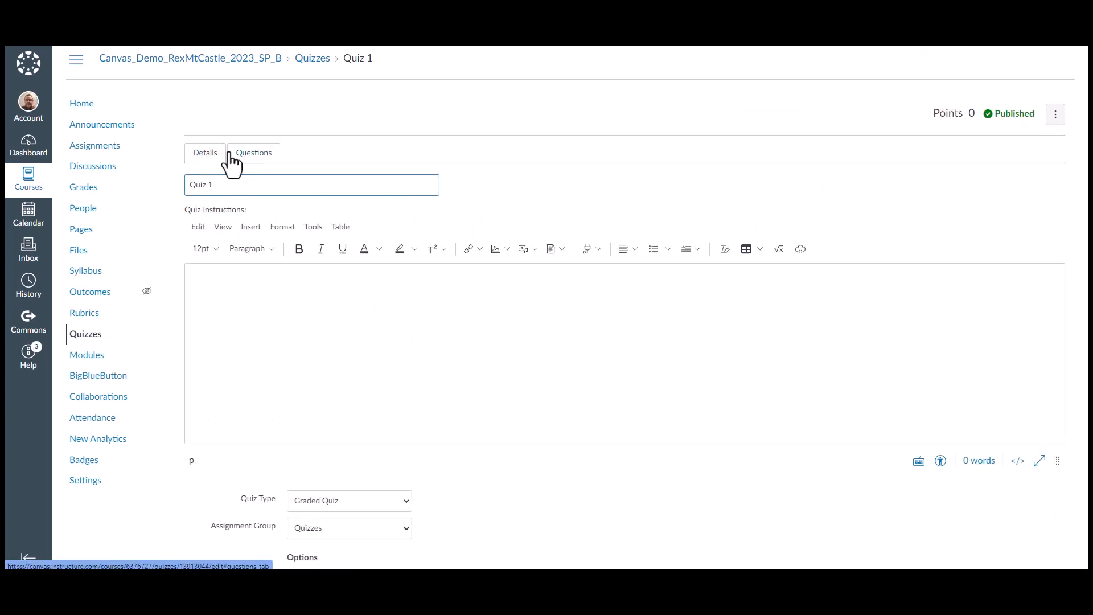
left_click(251, 161)
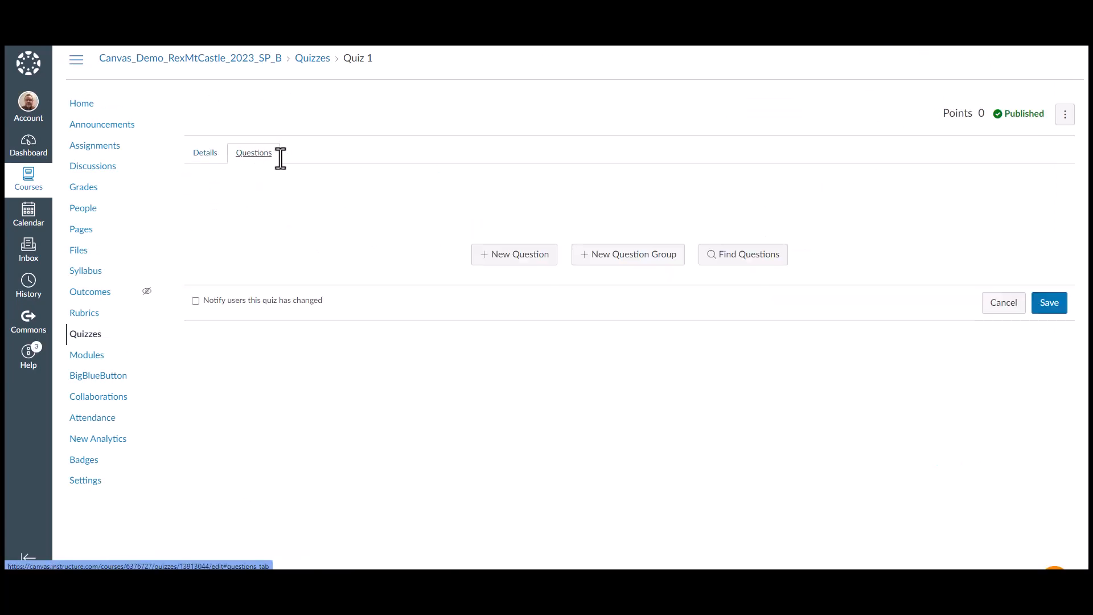
left_click(730, 260)
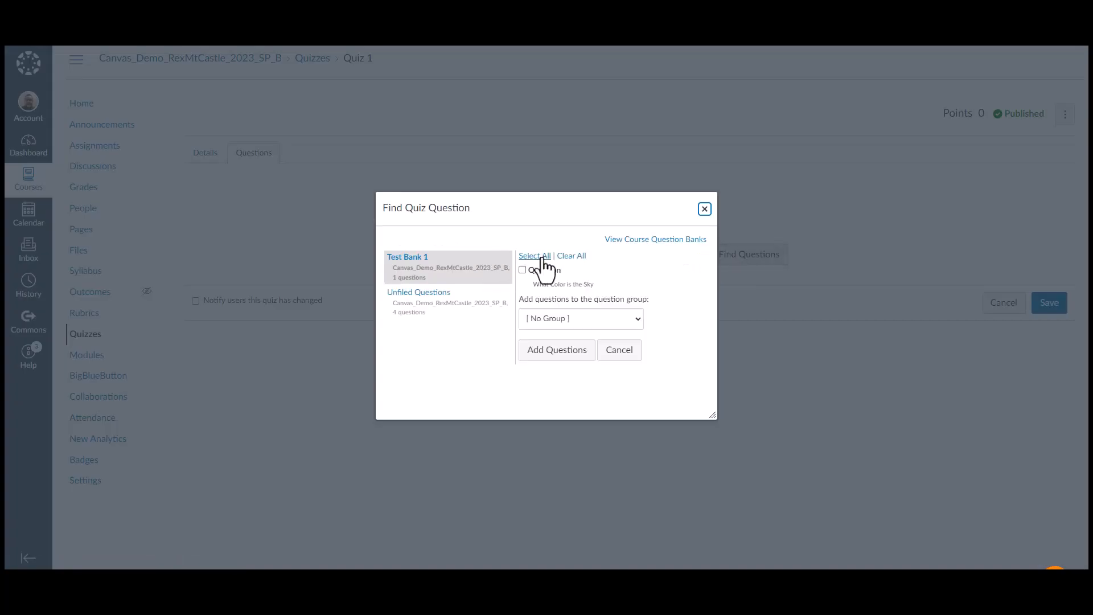
left_click(414, 297)
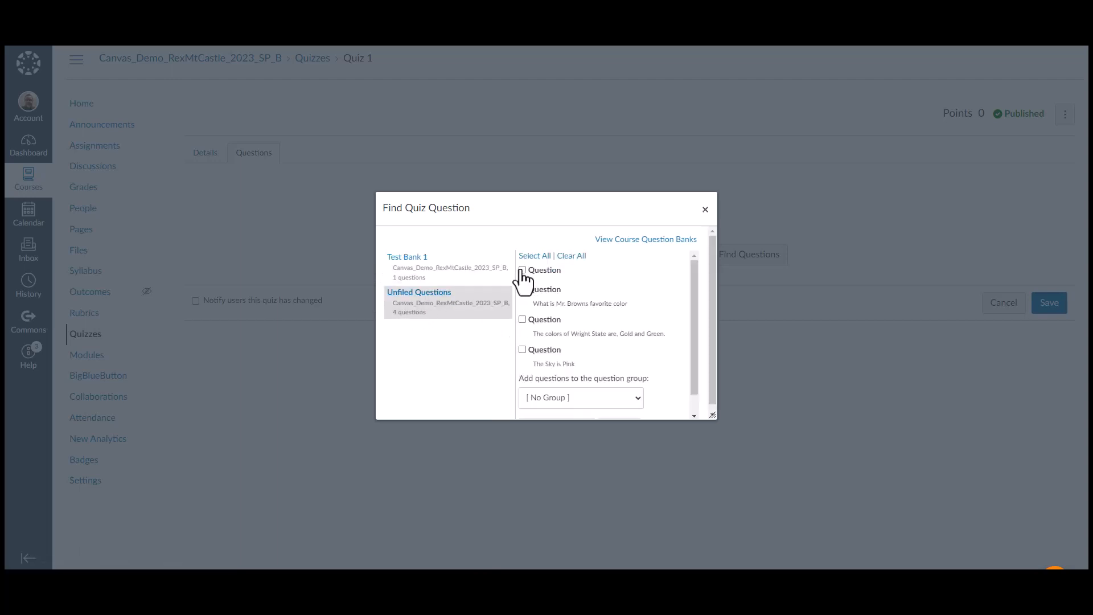
left_click(522, 290)
left_click(522, 349)
scroll(559, 346, "down", 1)
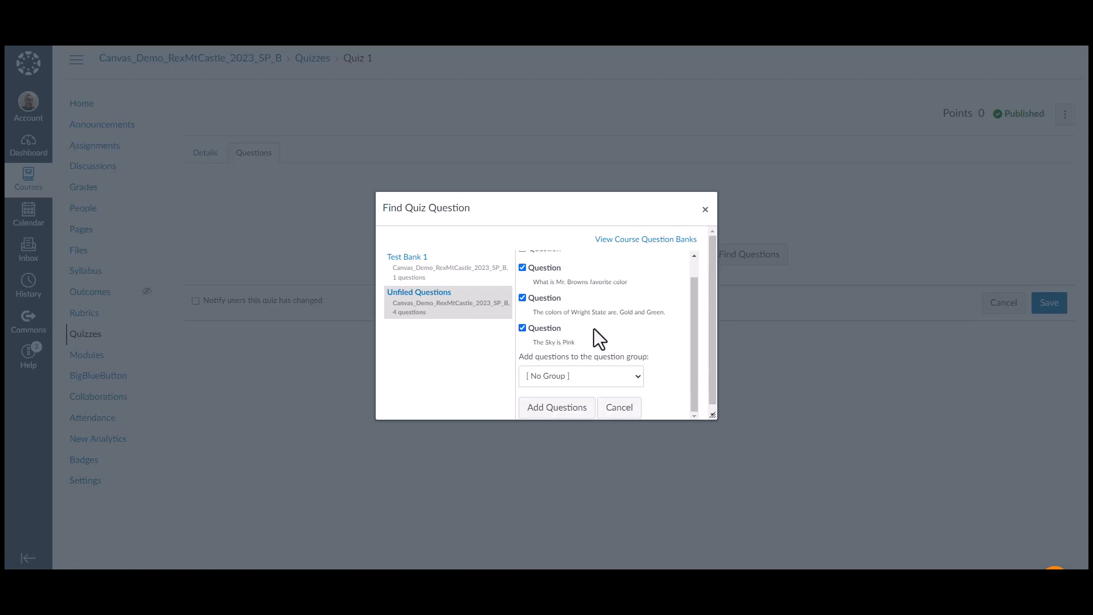
scroll(604, 327, "up", 1)
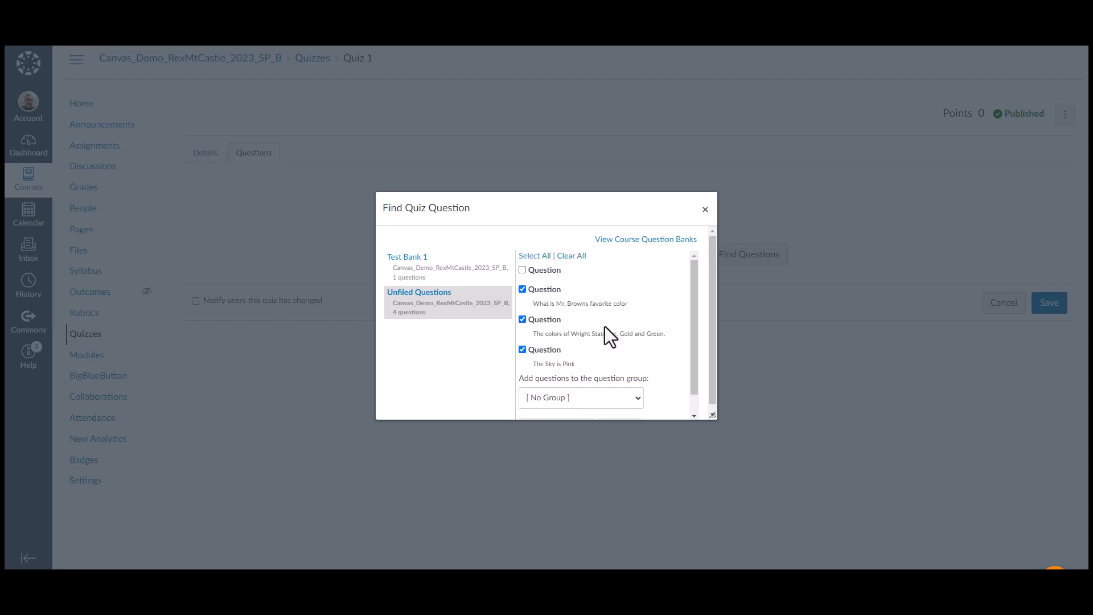
scroll(606, 332, "down", 1)
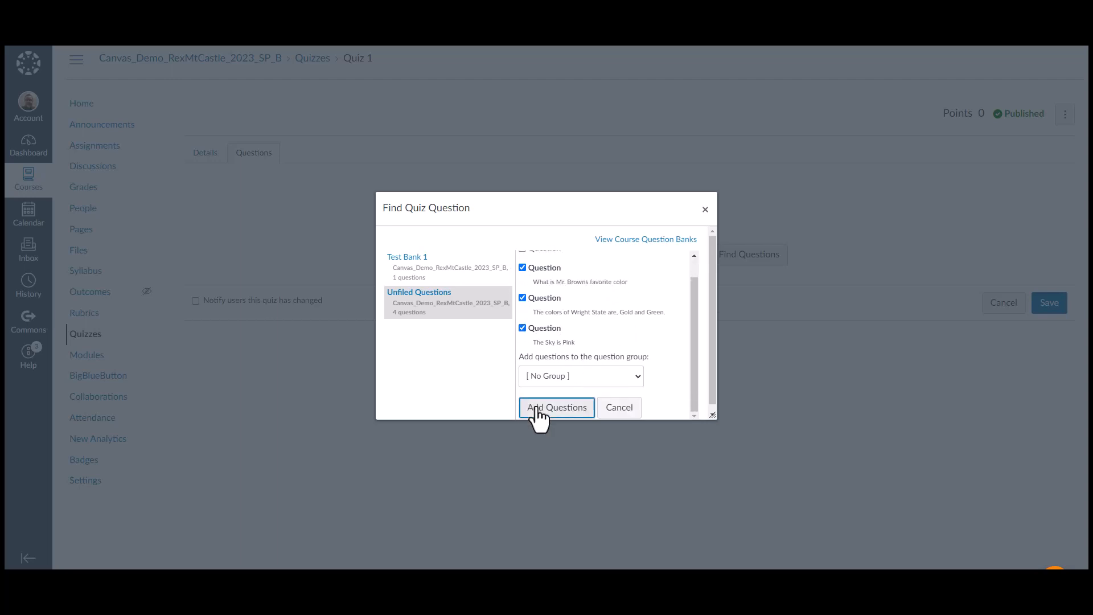
left_click(532, 412)
scroll(228, 259, "down", 2)
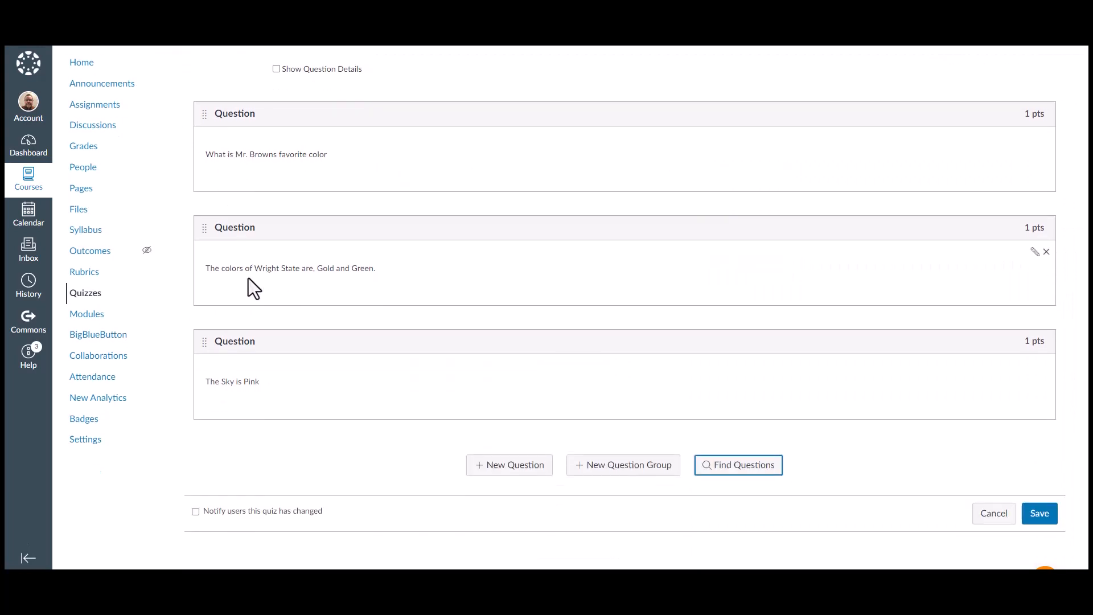
left_click(1037, 515)
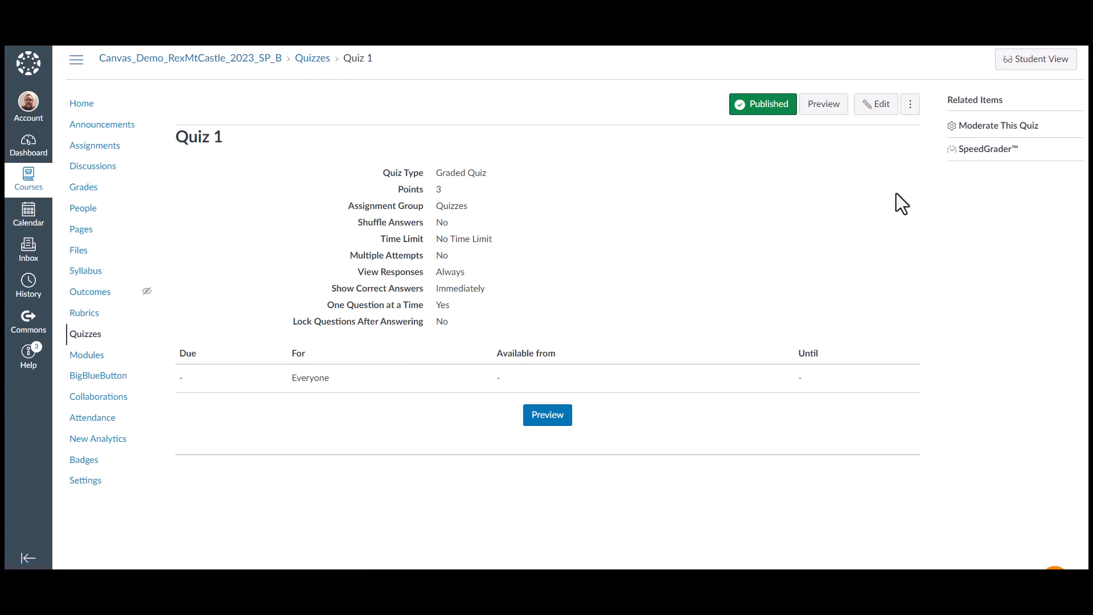
Return to the Assignments list to check Quiz 1 in the Quizzes group
left_click(94, 149)
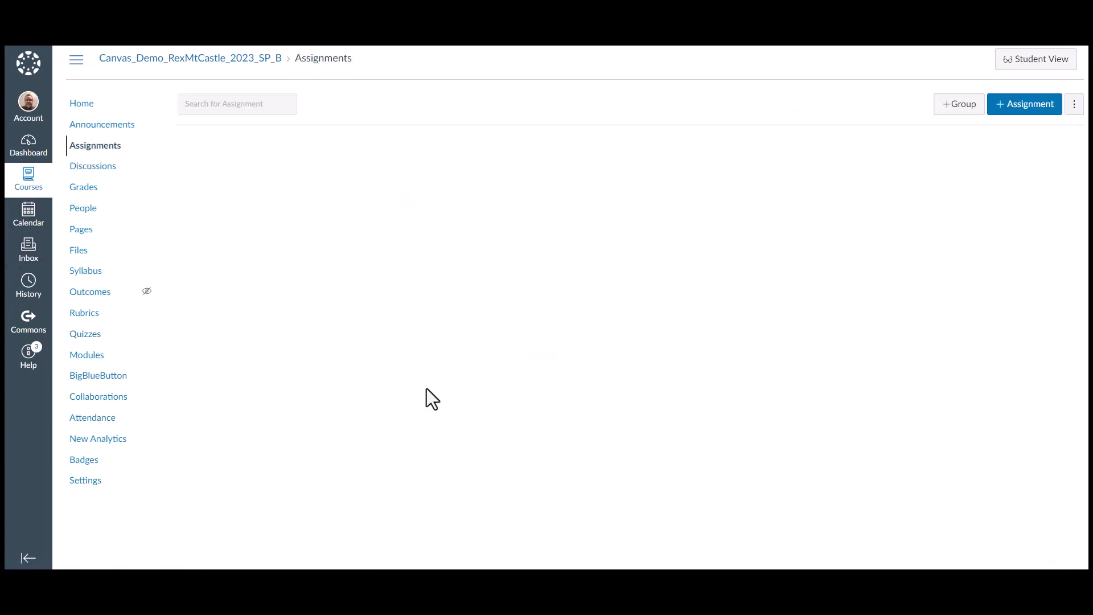
scroll(426, 392, "down", 3)
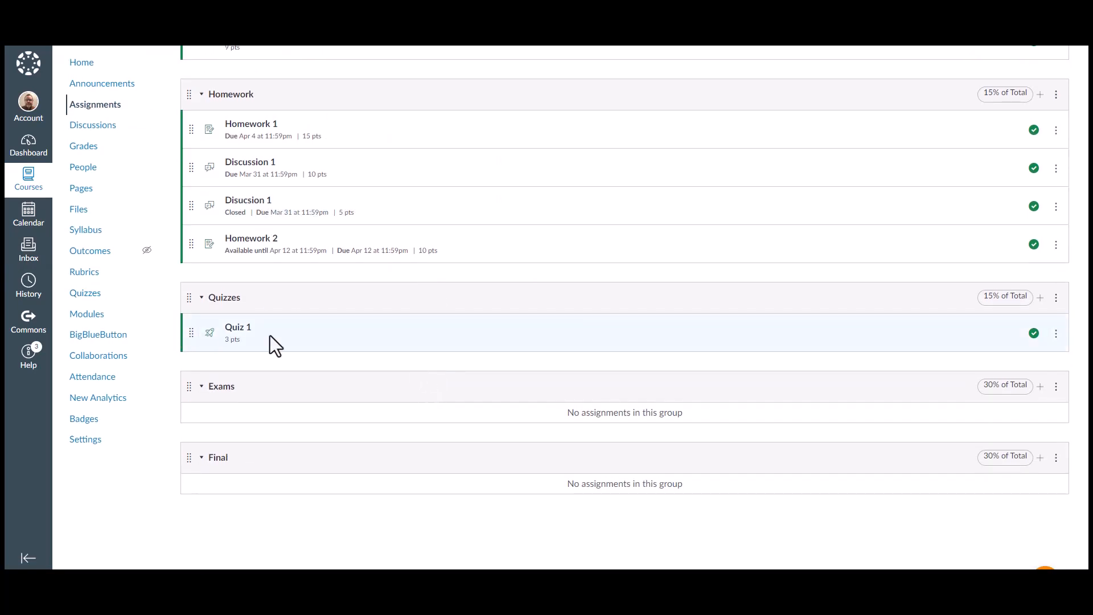